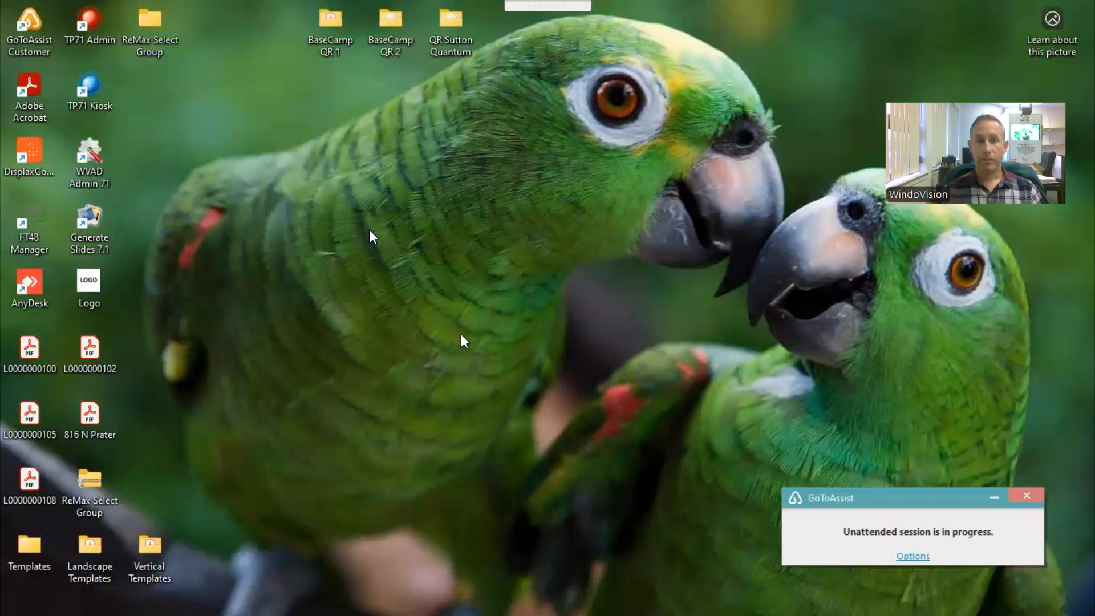
- Open the Documents folder in File Explorer and find the Realtor Bob image files
mouse_move(428, 597)
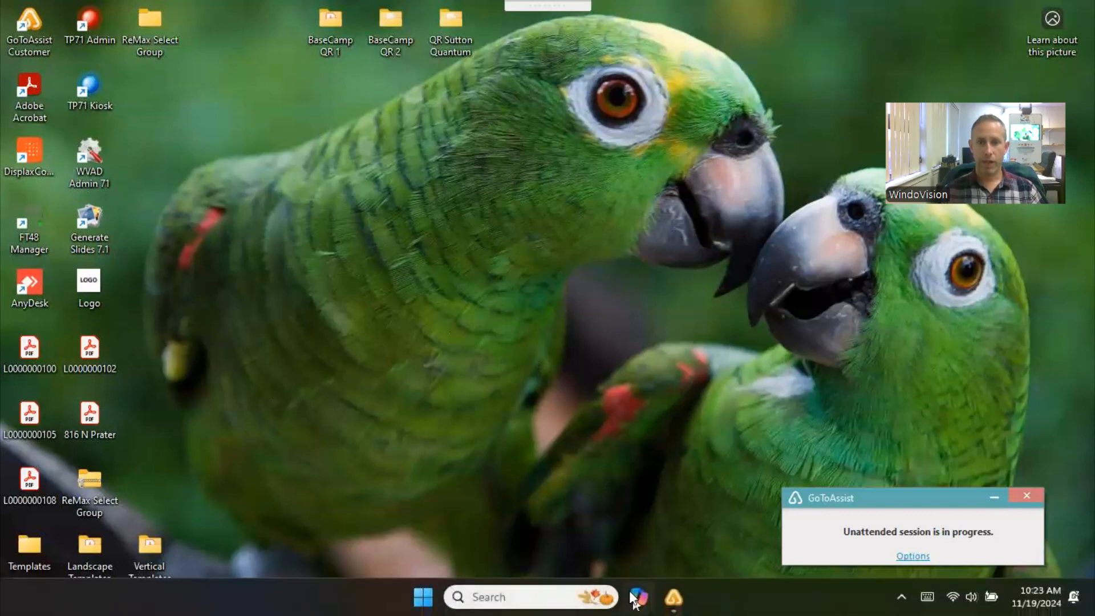
click(423, 598)
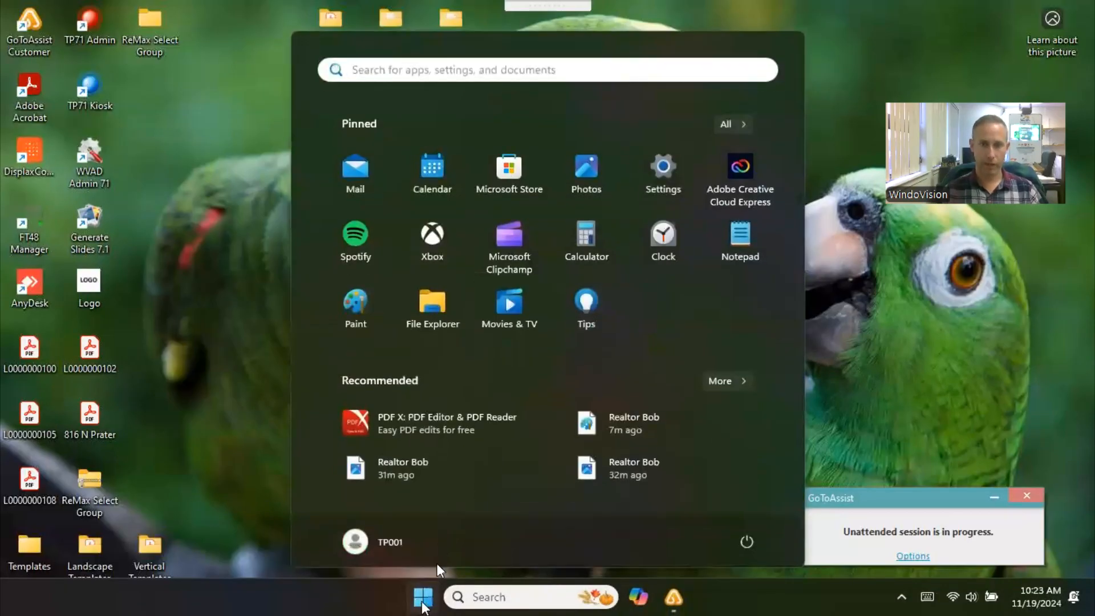
click(430, 317)
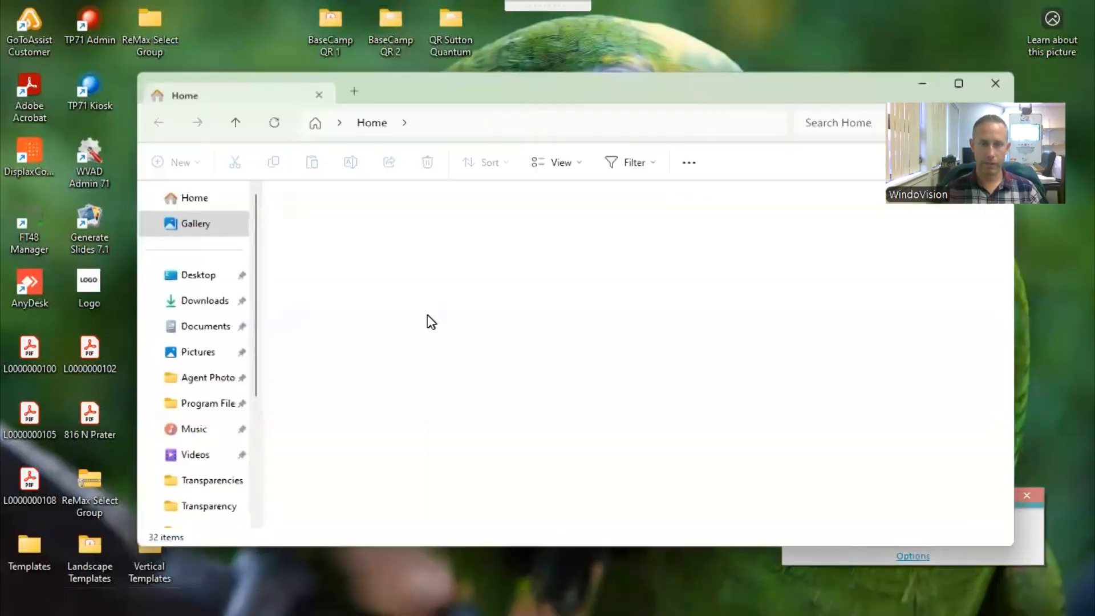
click(199, 326)
scroll(600, 354, down, 3)
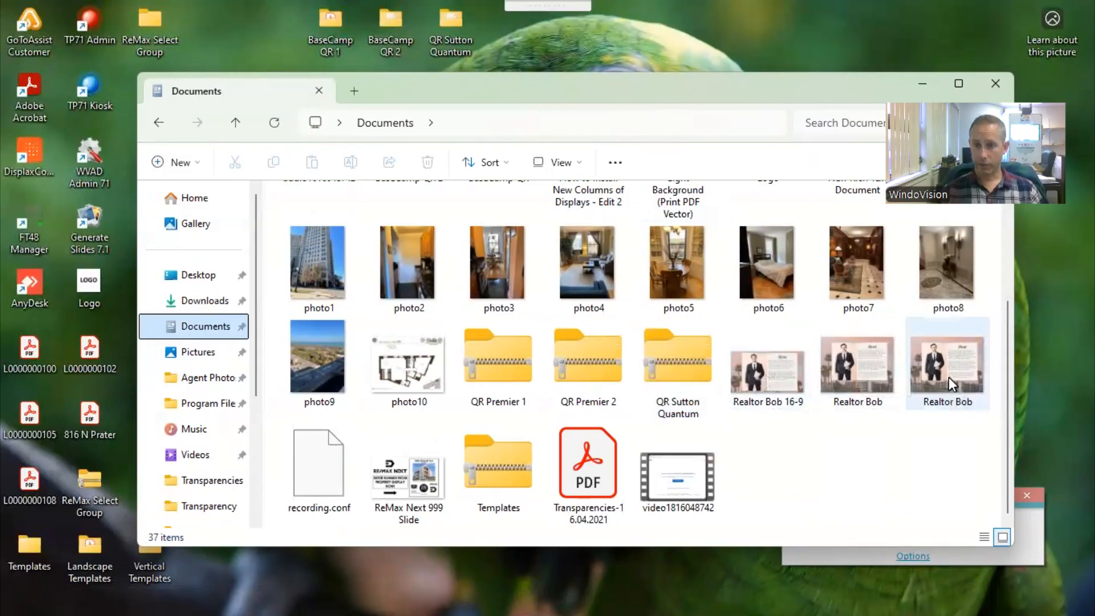
- Open the WEBP version of the Realtor Bob image in Paint and bring up the file commands for saving it in another format
mouse_move(951, 381)
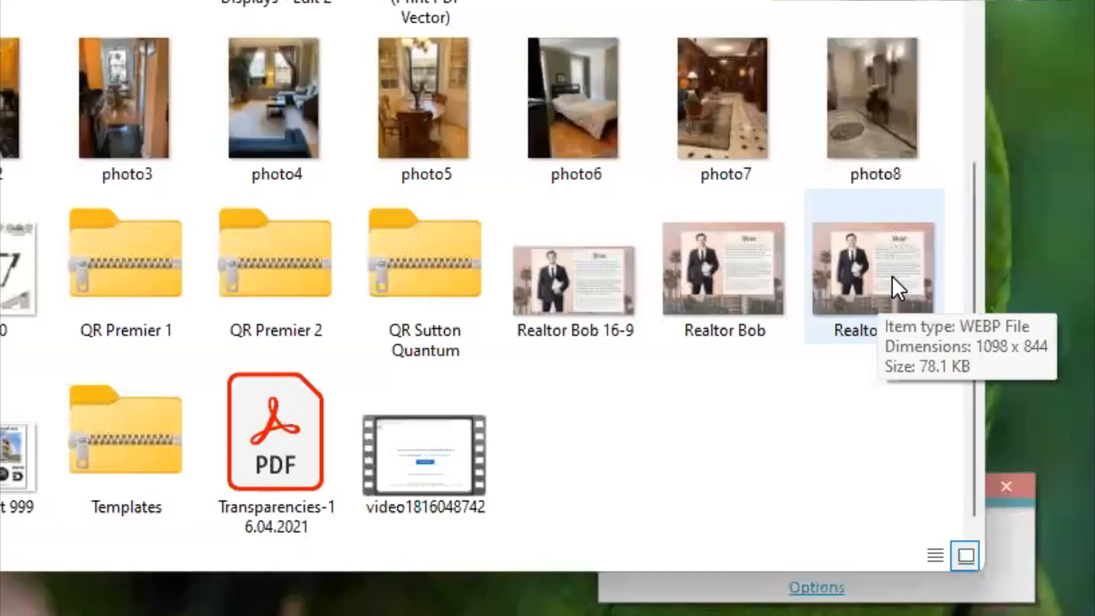
mouse_move(726, 268)
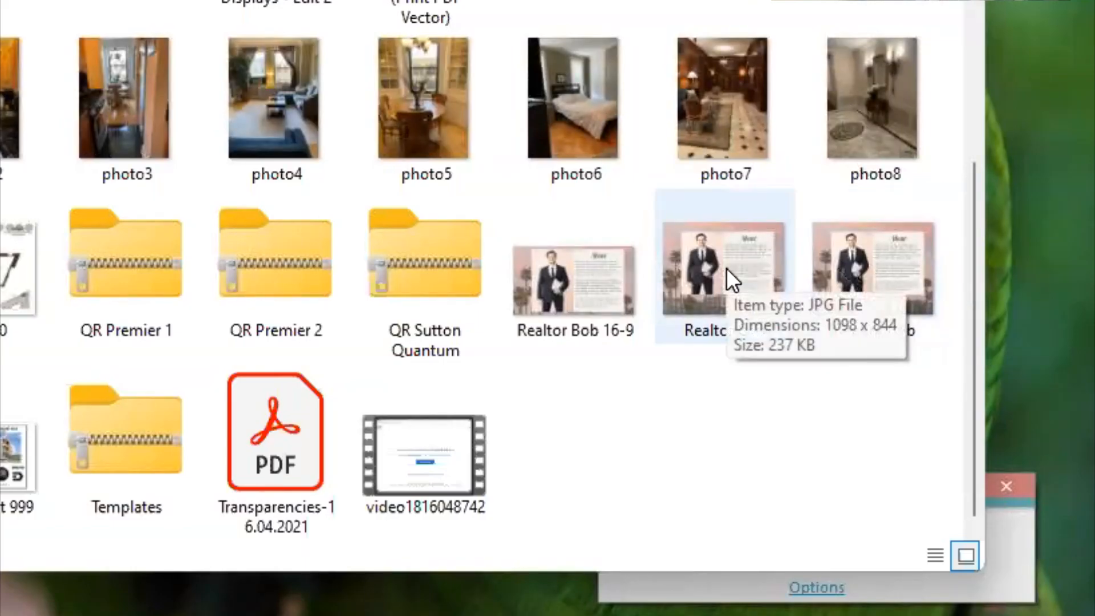
right_click(868, 271)
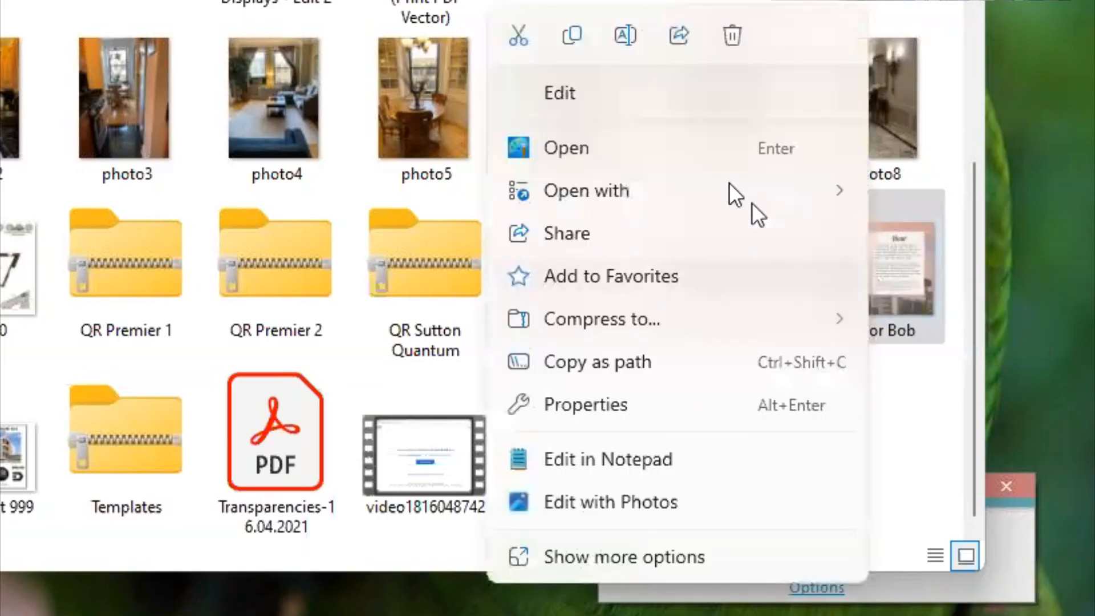
mouse_move(729, 186)
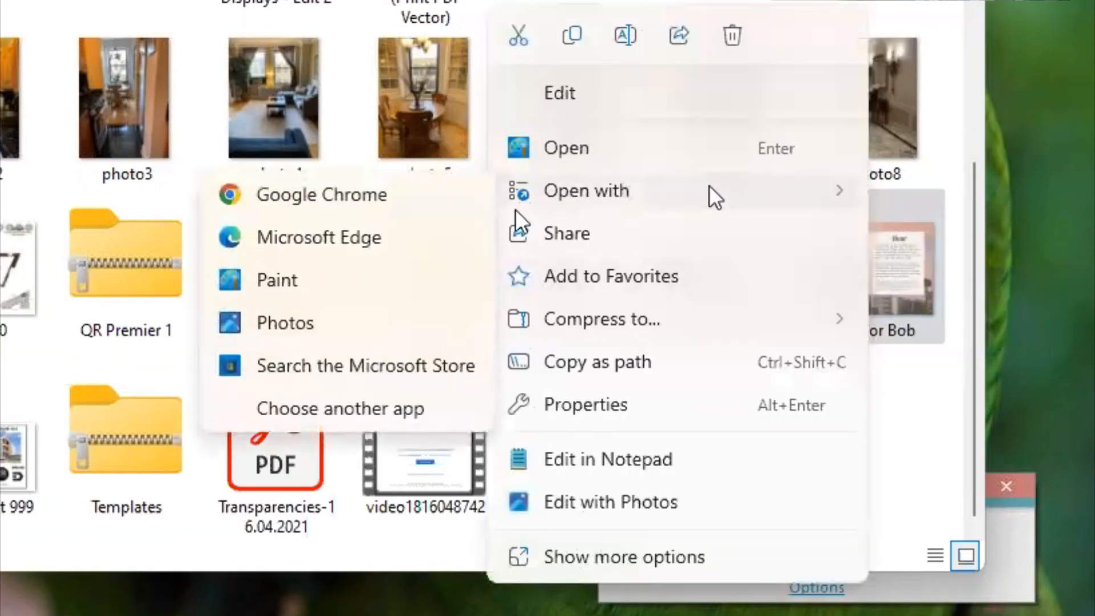
click(293, 278)
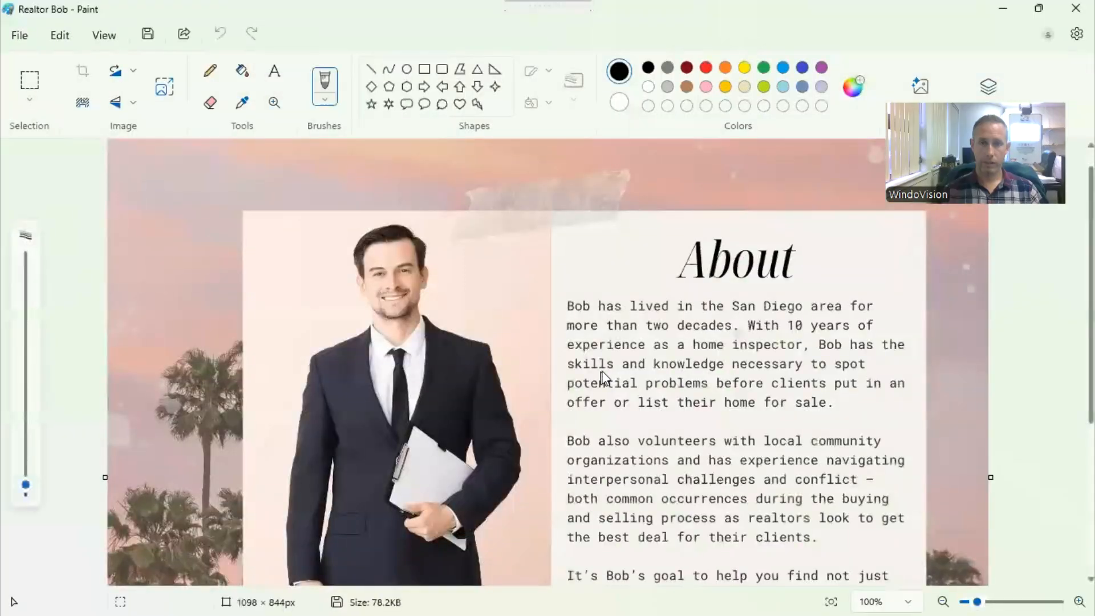
click(23, 35)
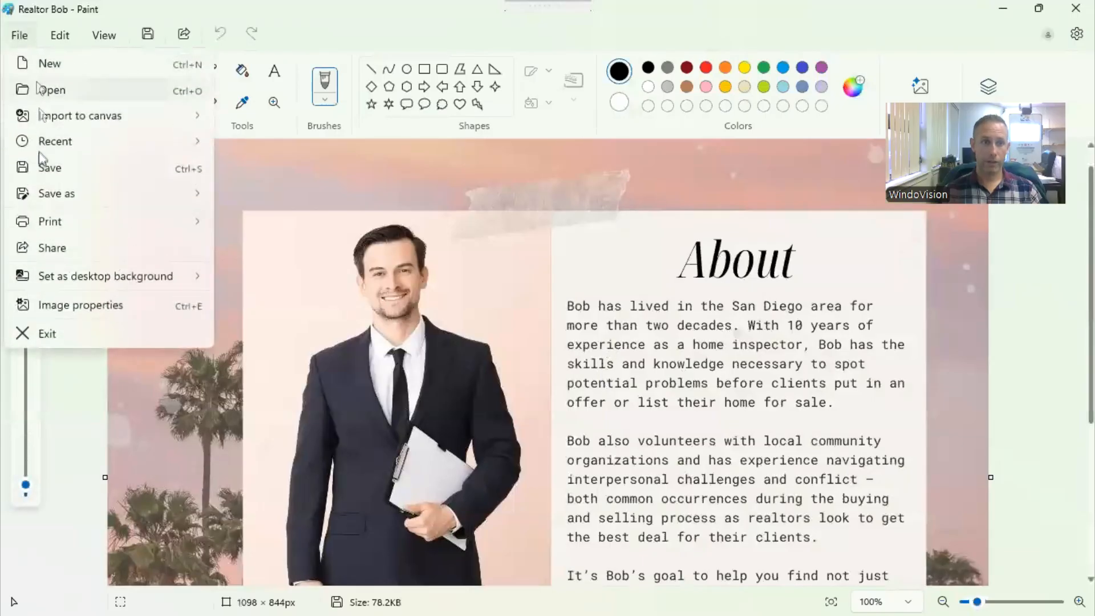
mouse_move(49, 190)
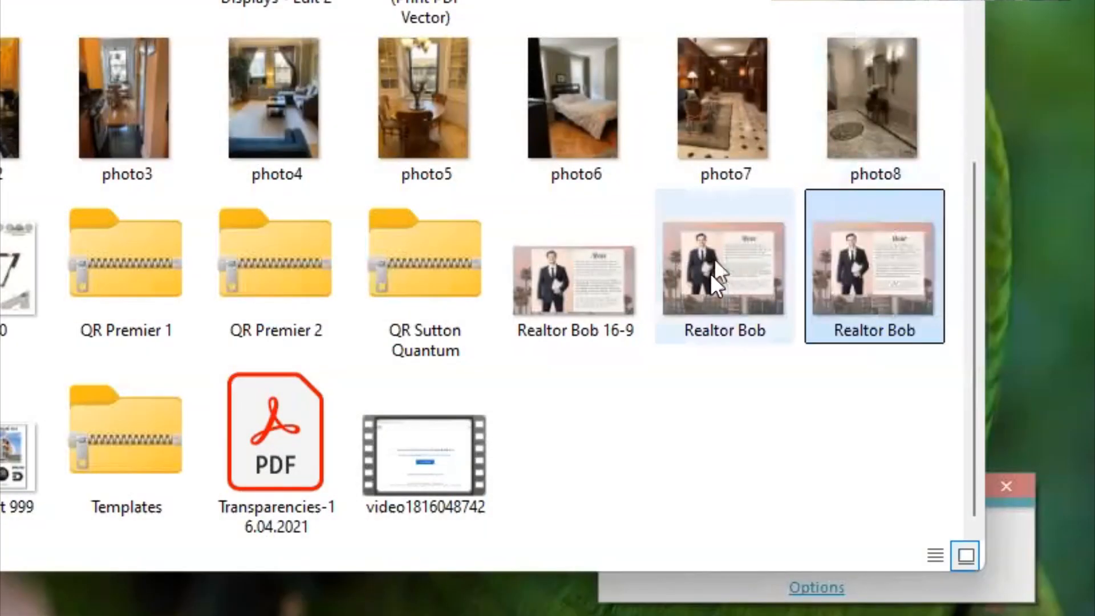
- Select the JPG version of the Realtor Bob image in Documents and close the File Explorer window
mouse_move(703, 333)
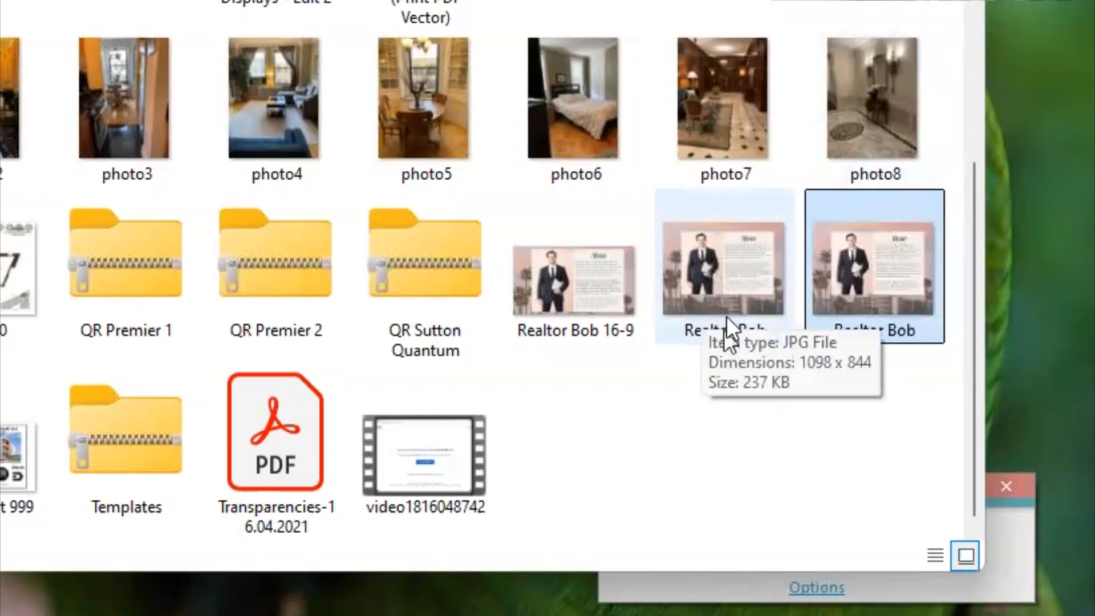
click(721, 259)
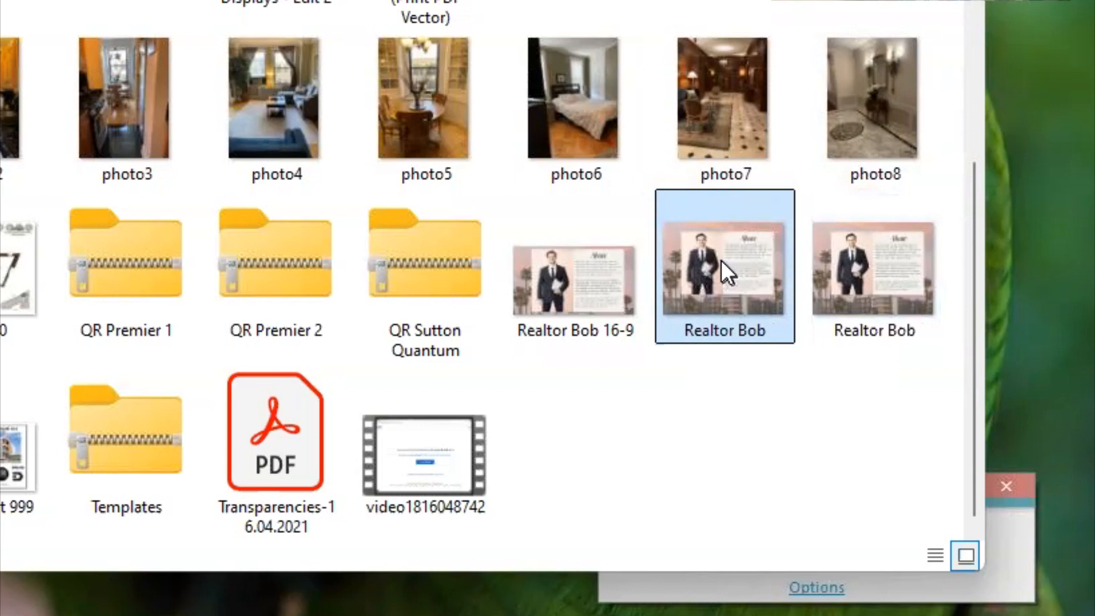
mouse_move(664, 223)
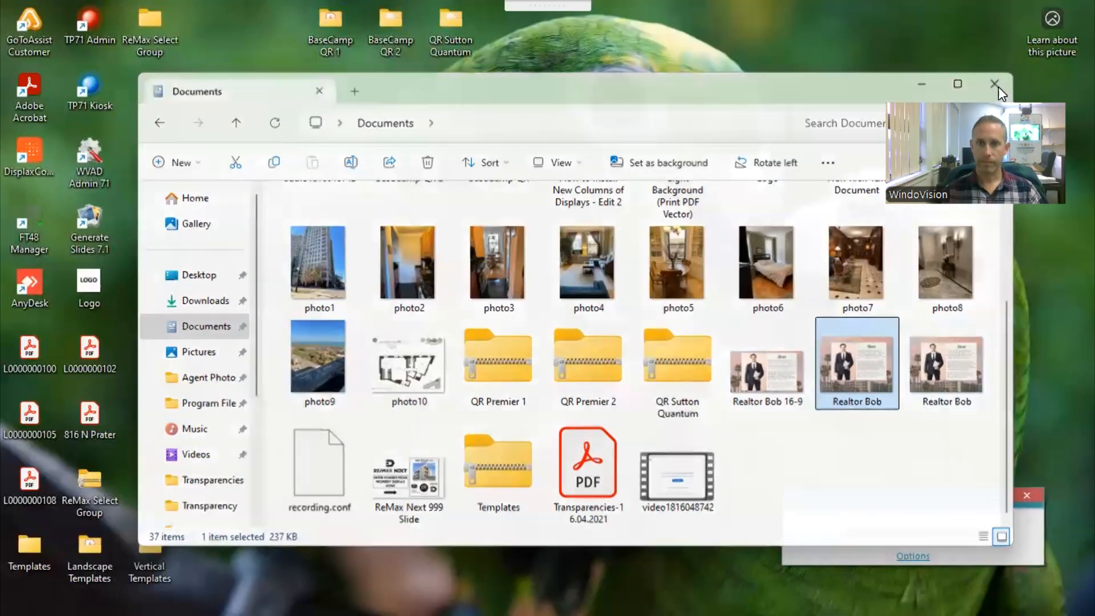
click(995, 84)
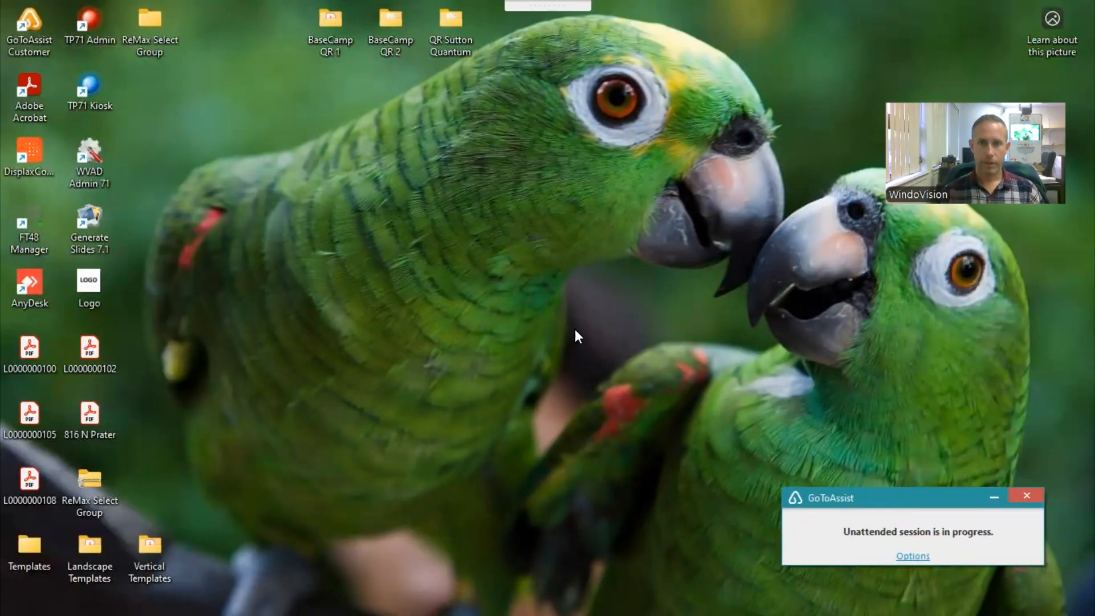
- Launch TP71 Admin from the desktop and log in with the admin password
double_click(88, 23)
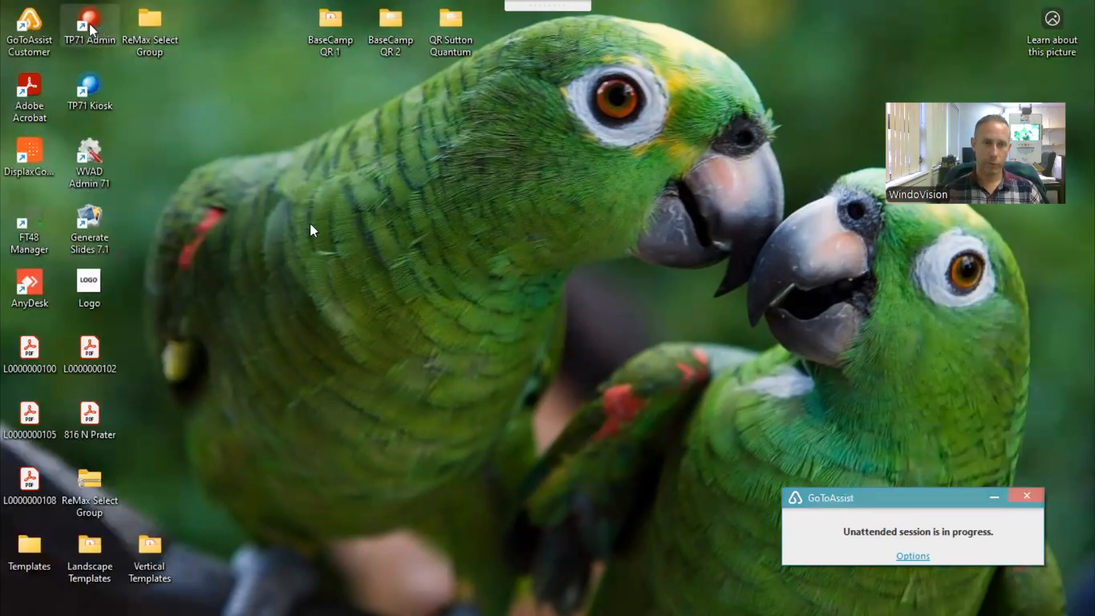
text(**)
key(Return)
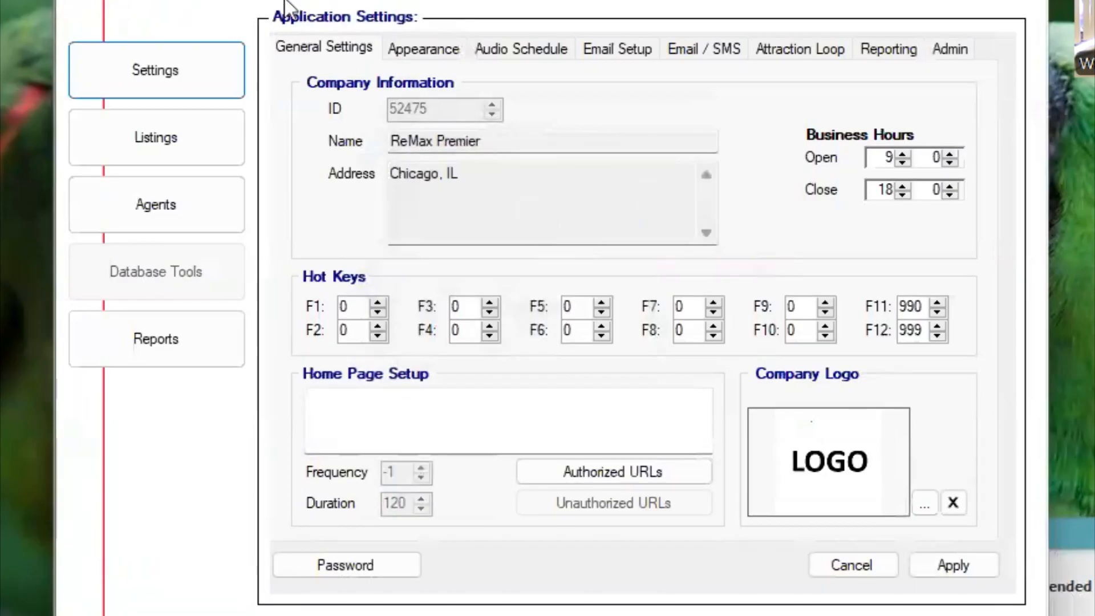
- Show the listings and look through the existing listing codes for an unused number
click(210, 137)
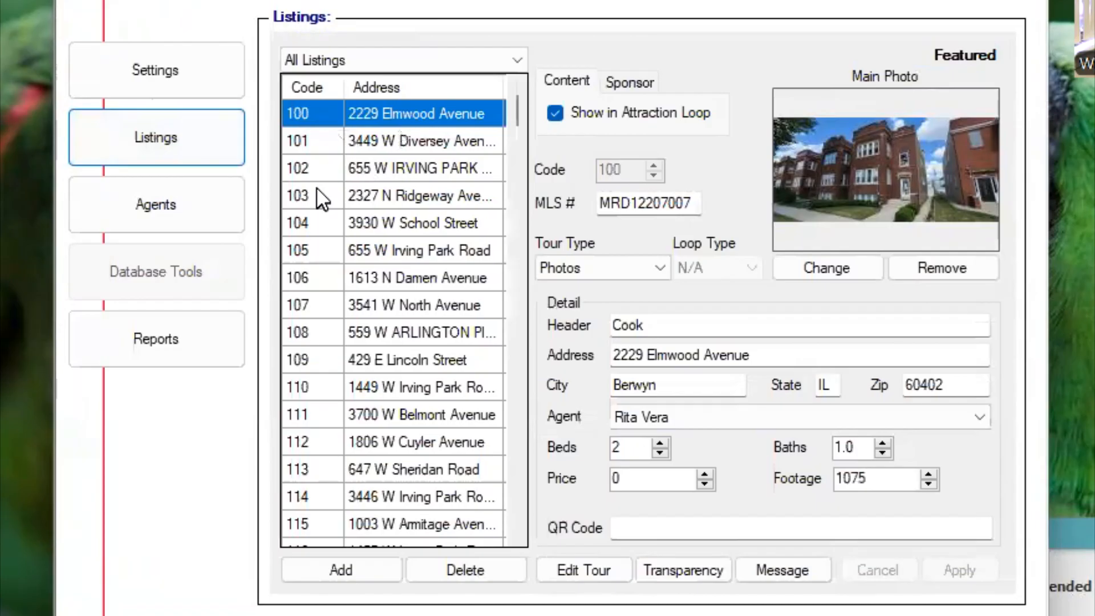
scroll(323, 199, down, 4)
scroll(323, 200, down, 8)
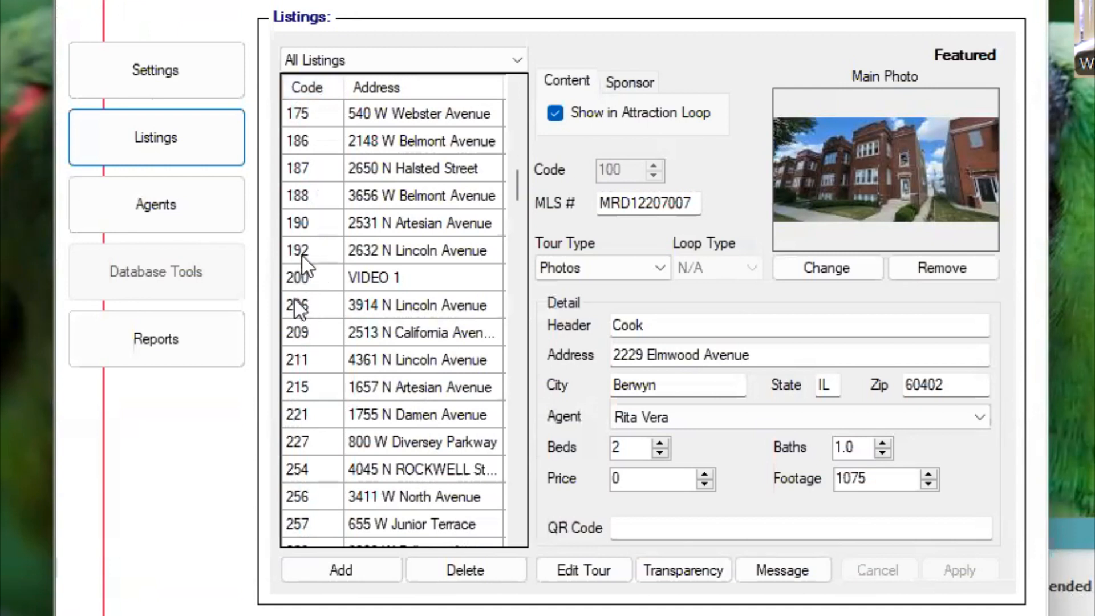
scroll(341, 231, up, 4)
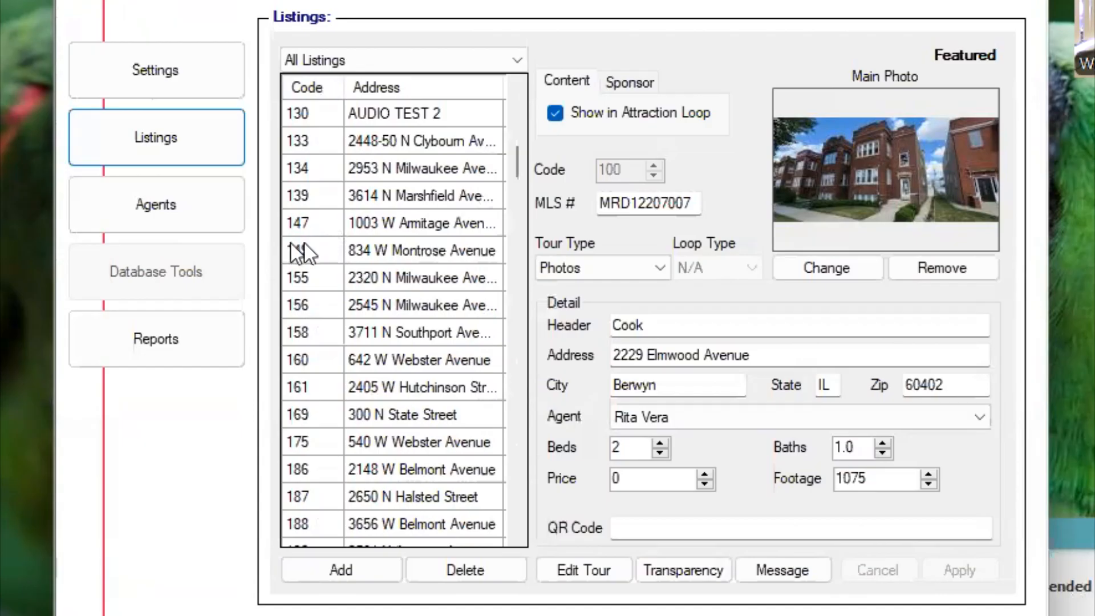
scroll(332, 256, up, 3)
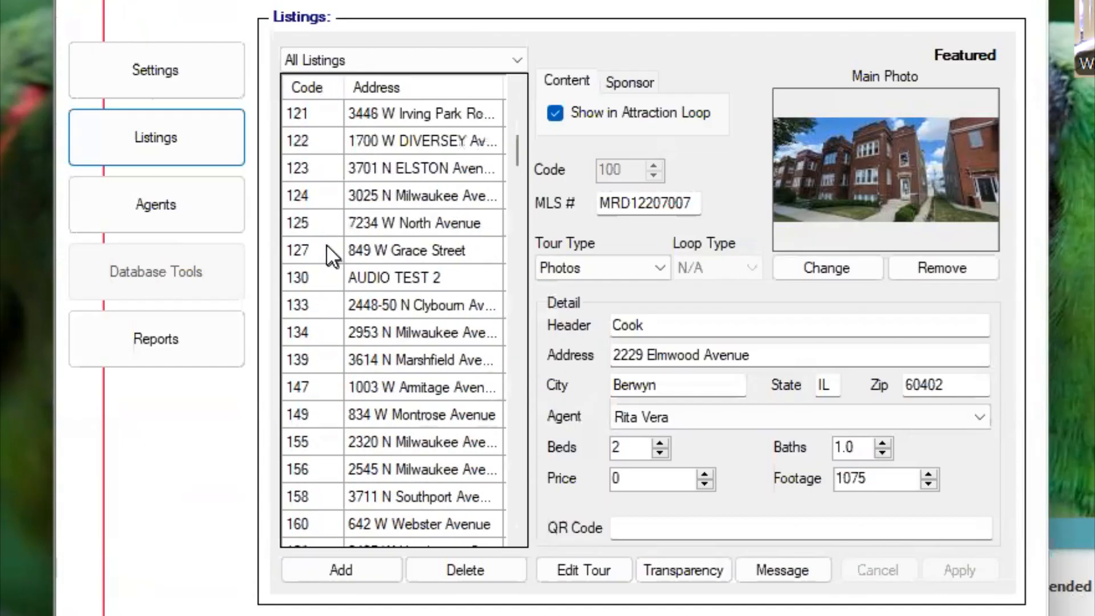
scroll(333, 255, up, 3)
scroll(332, 256, down, 2)
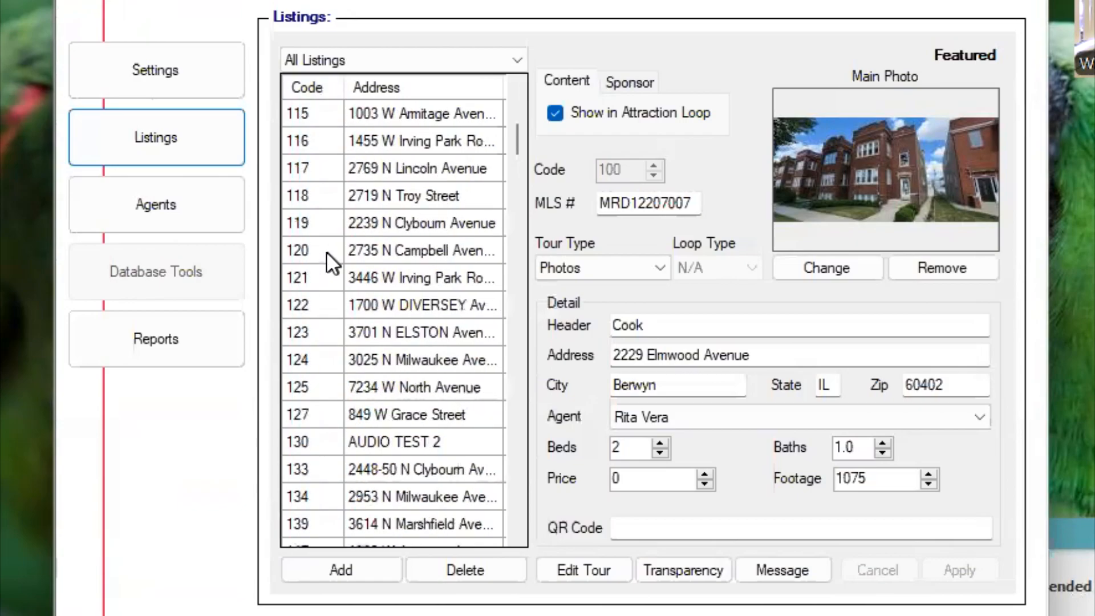
scroll(326, 254, down, 2)
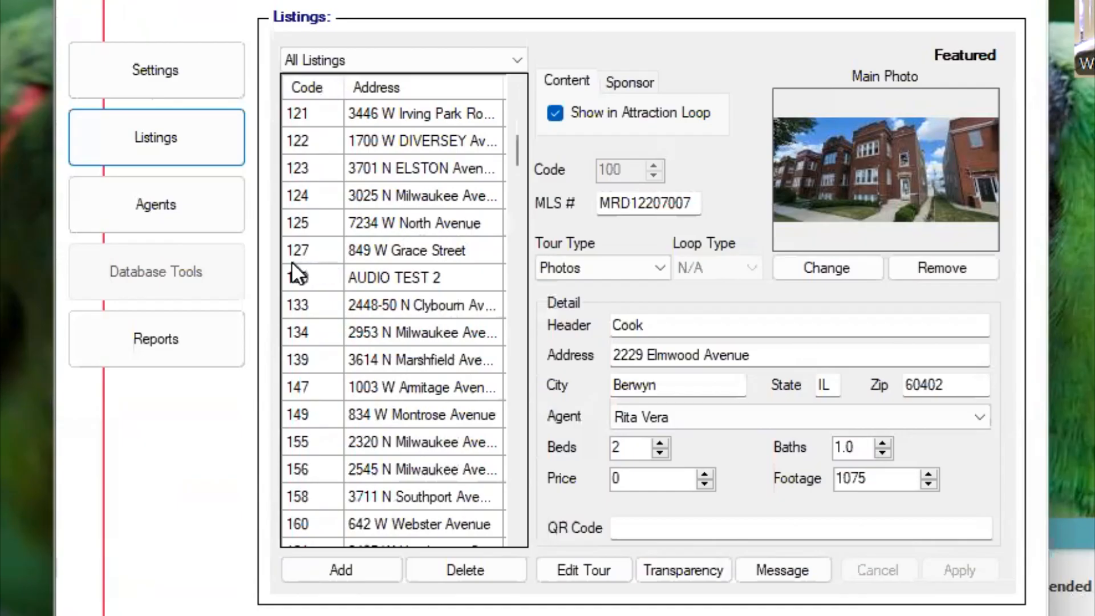
- Add a new listing with code 128 and save it
click(340, 567)
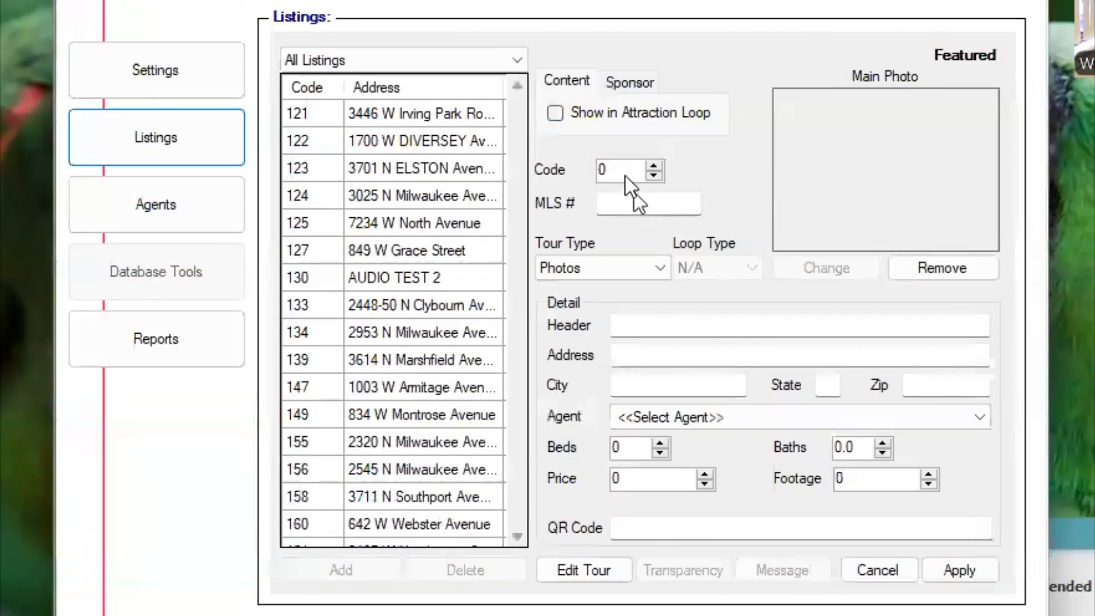
drag(627, 171, 539, 163)
text(128)
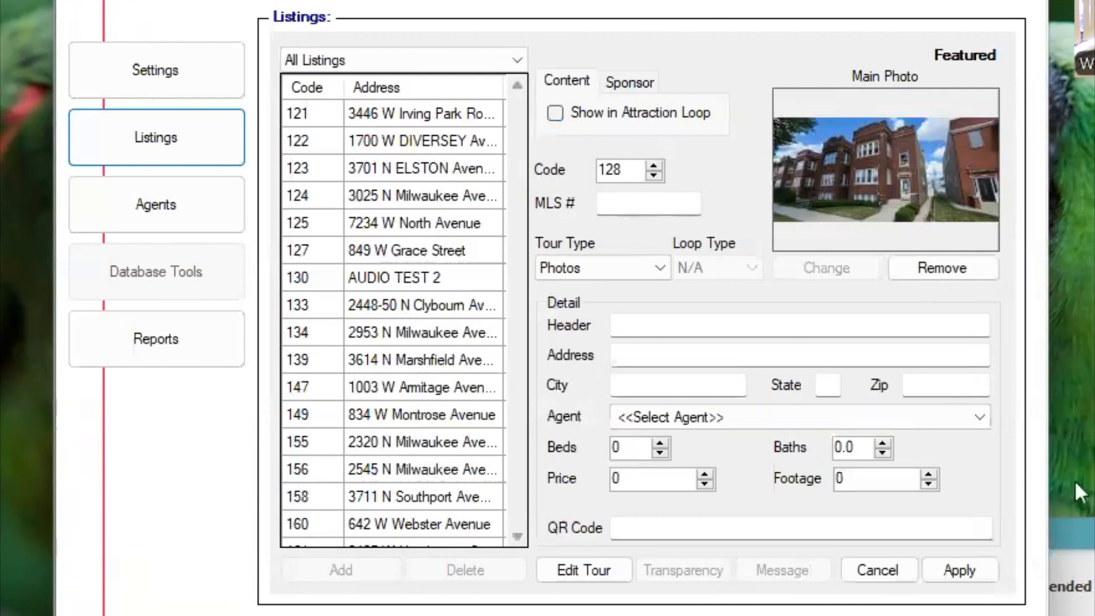
click(973, 572)
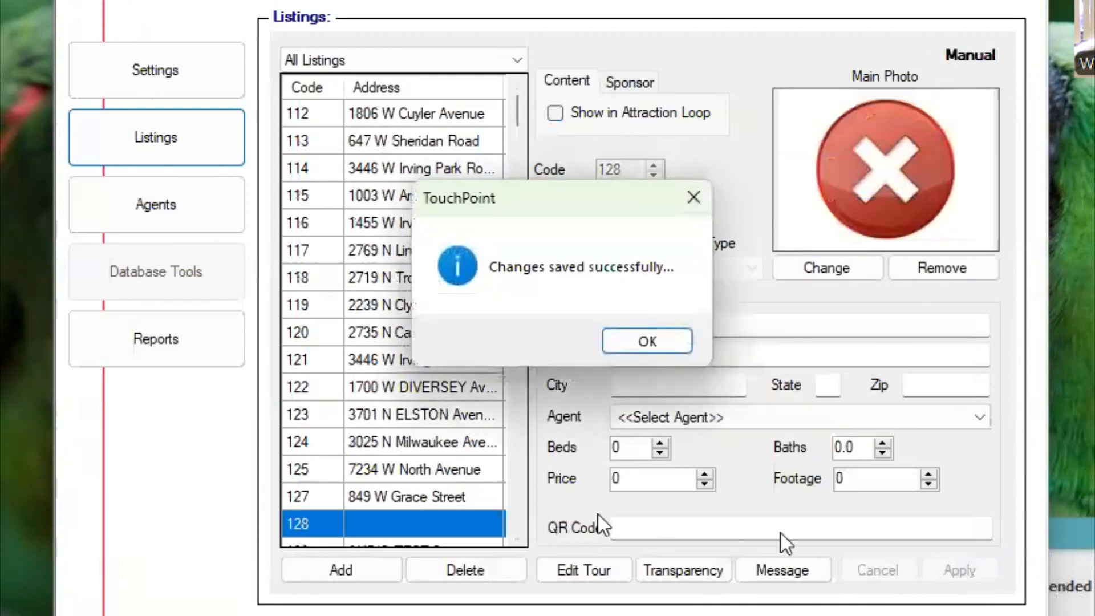
click(642, 338)
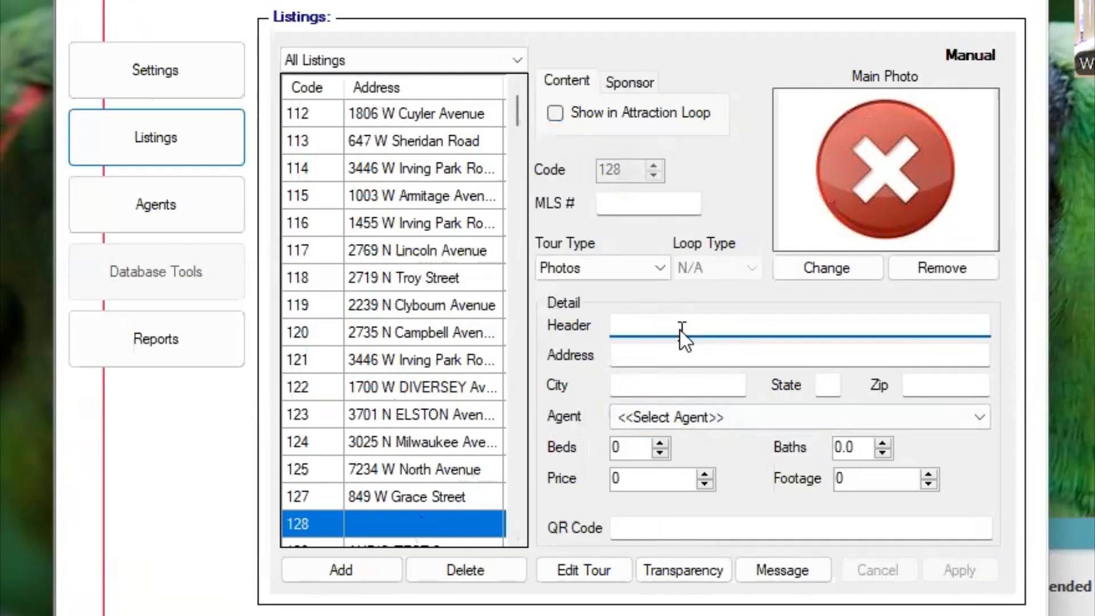
- Set the header of listing 128 to REALTOR BOB BIO and save the change
click(650, 358)
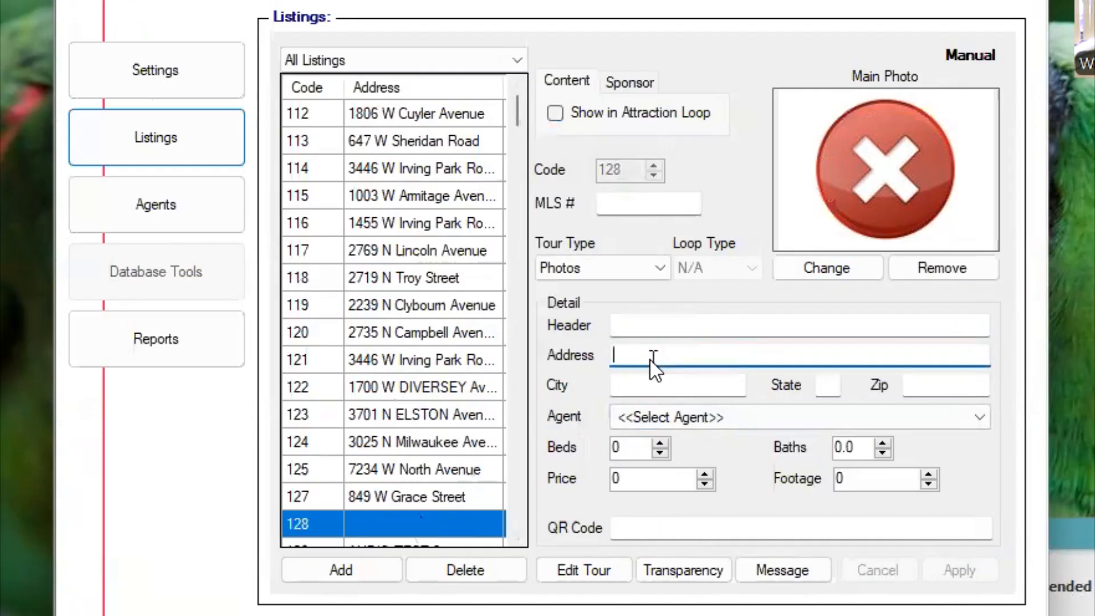
click(640, 326)
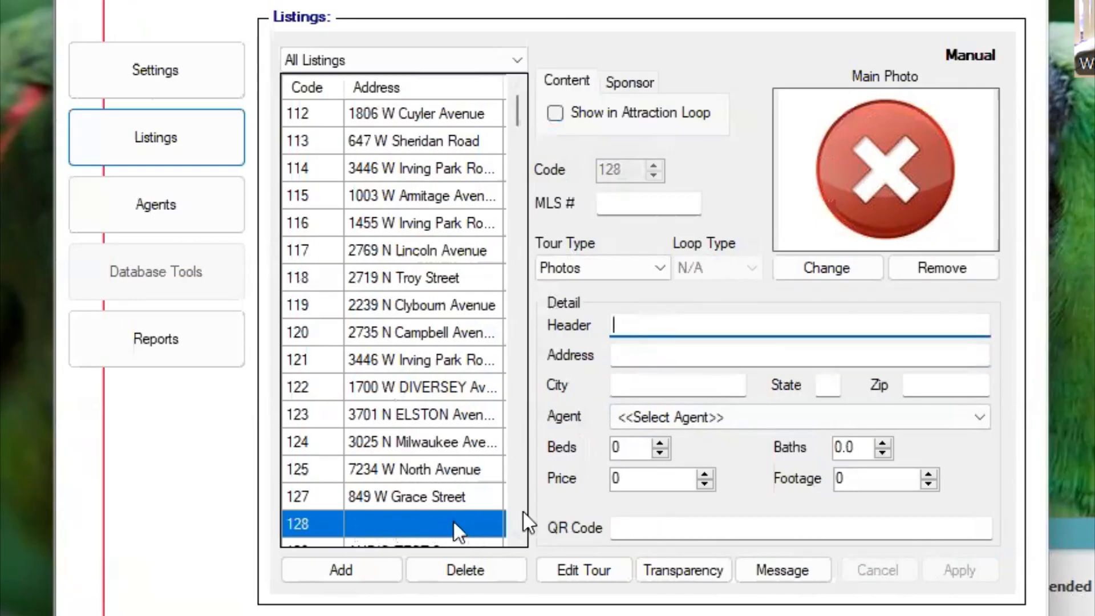
text(R)
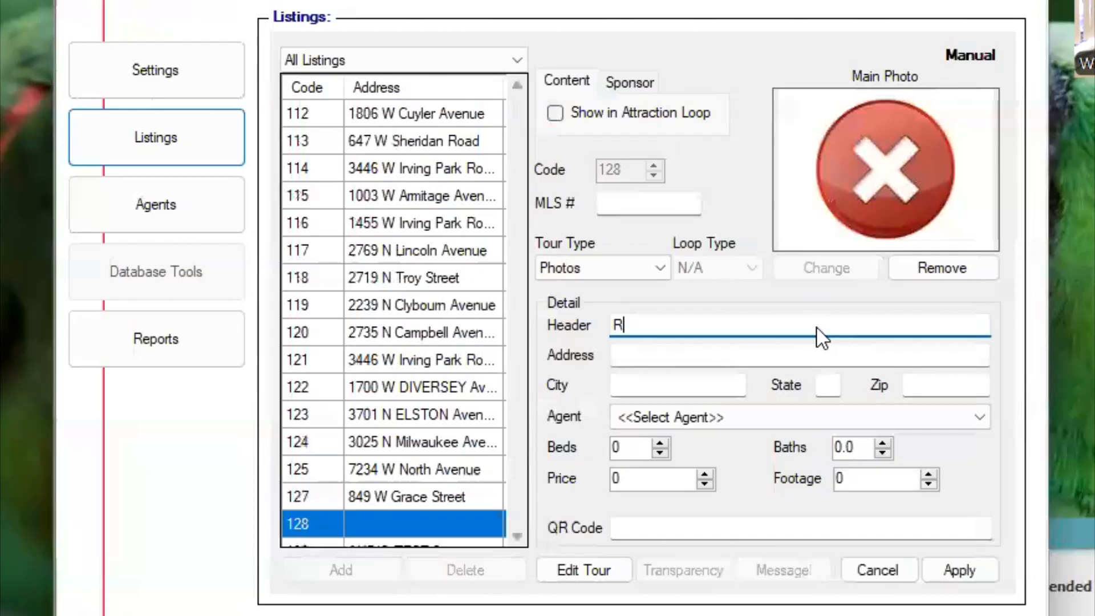
text(EALTOR BOB BIO)
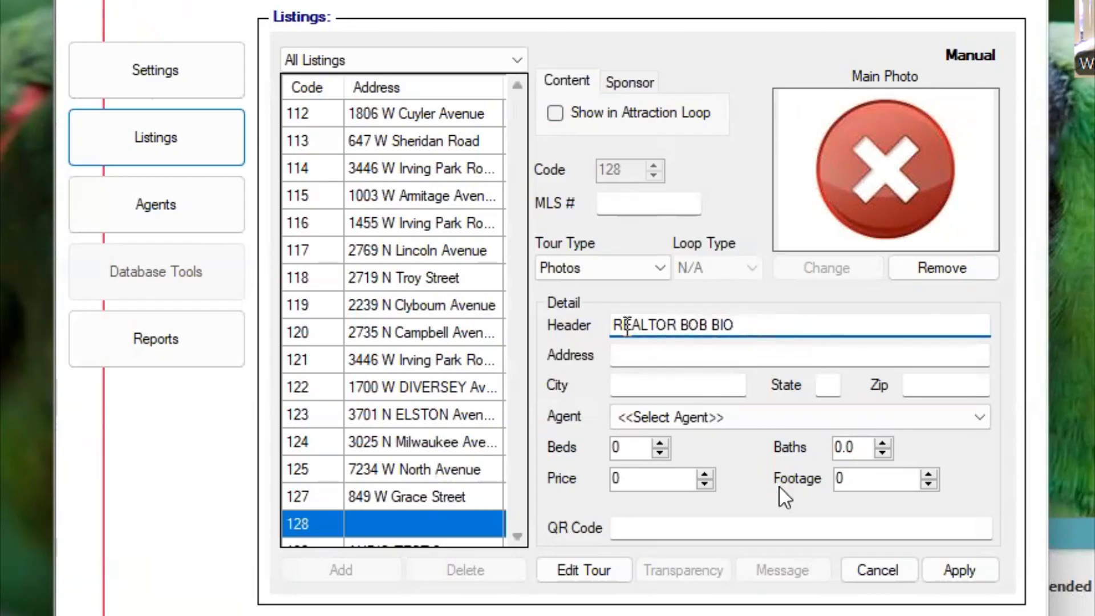
click(956, 569)
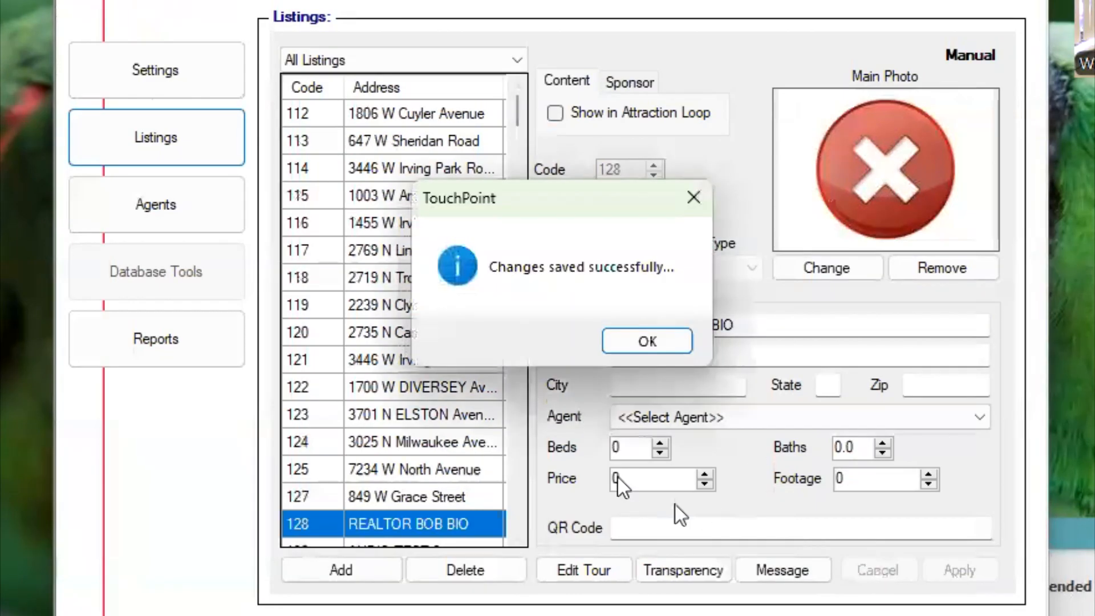
click(627, 337)
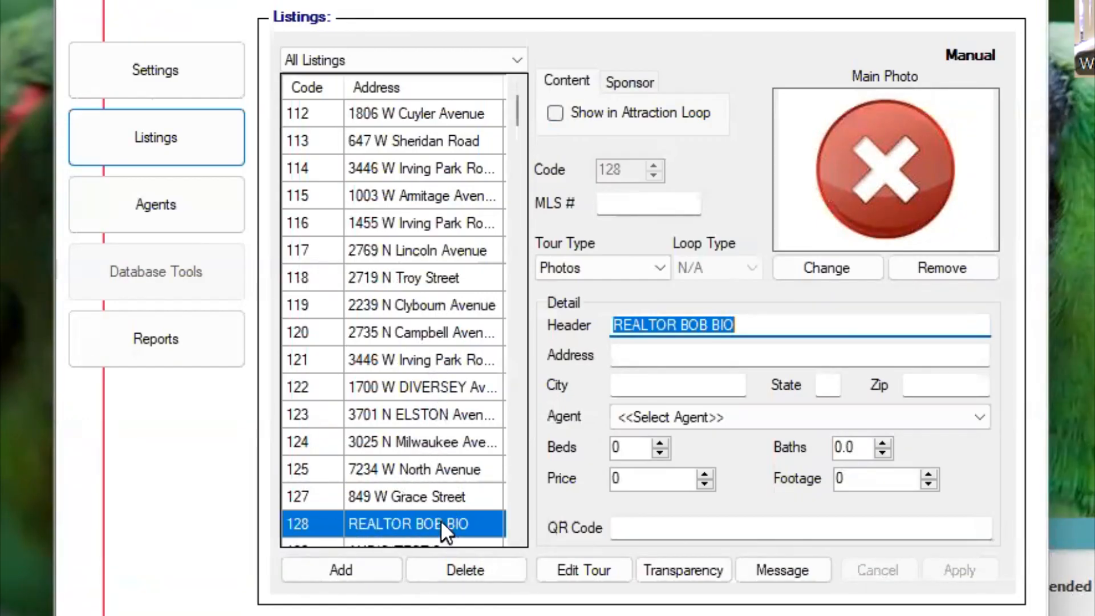
- Look through the neighbouring listings, including AUDIO TEST 2, and reselect the REALTOR BOB BIO listing
scroll(413, 327, down, 1)
scroll(413, 327, up, 3)
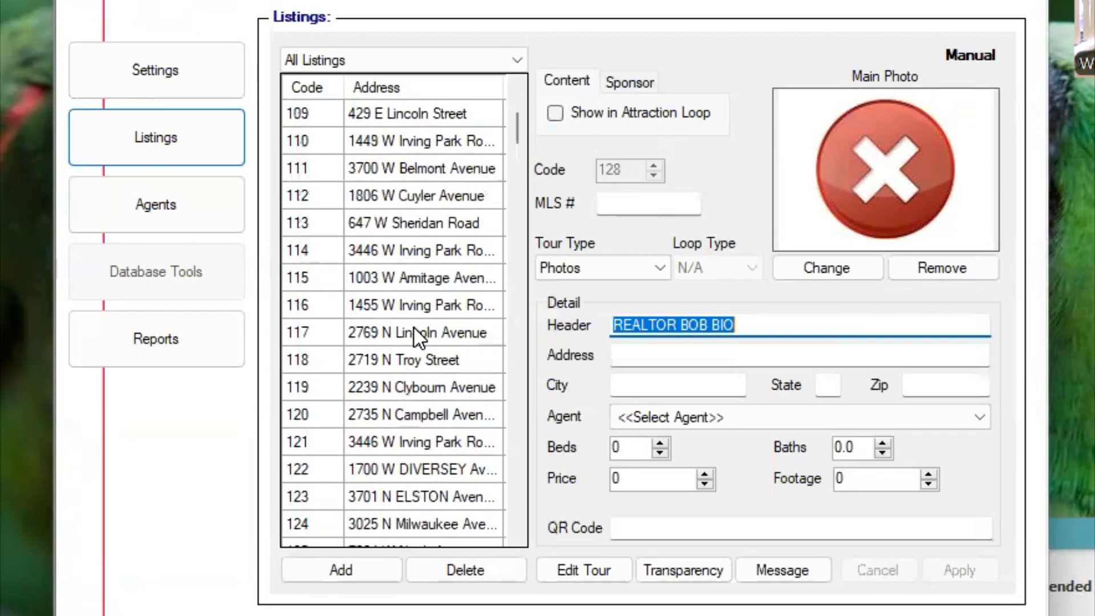
scroll(430, 430, down, 3)
click(412, 469)
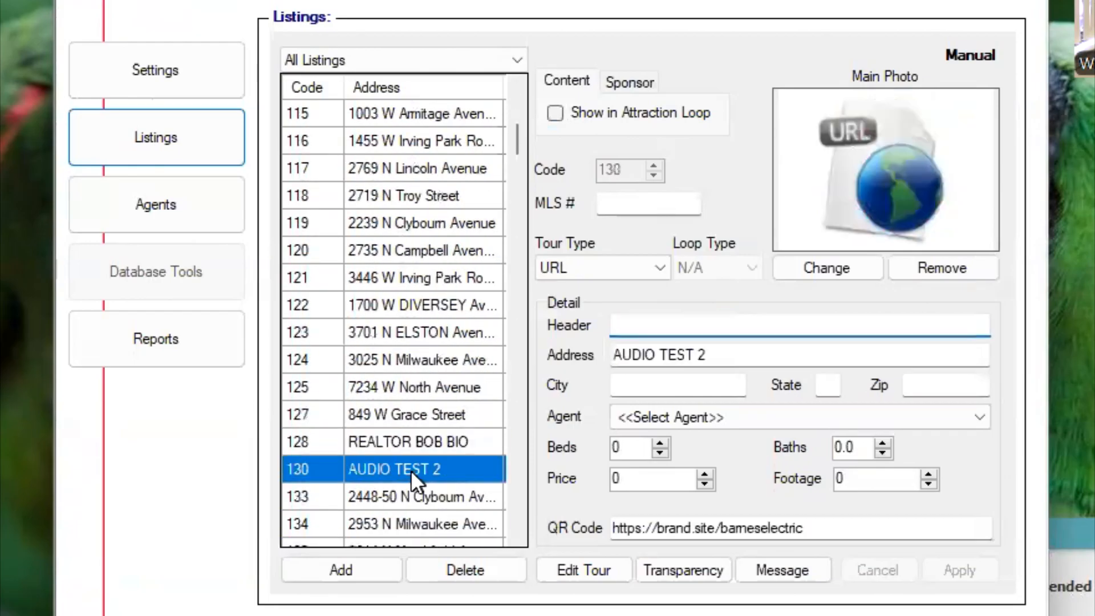
click(413, 442)
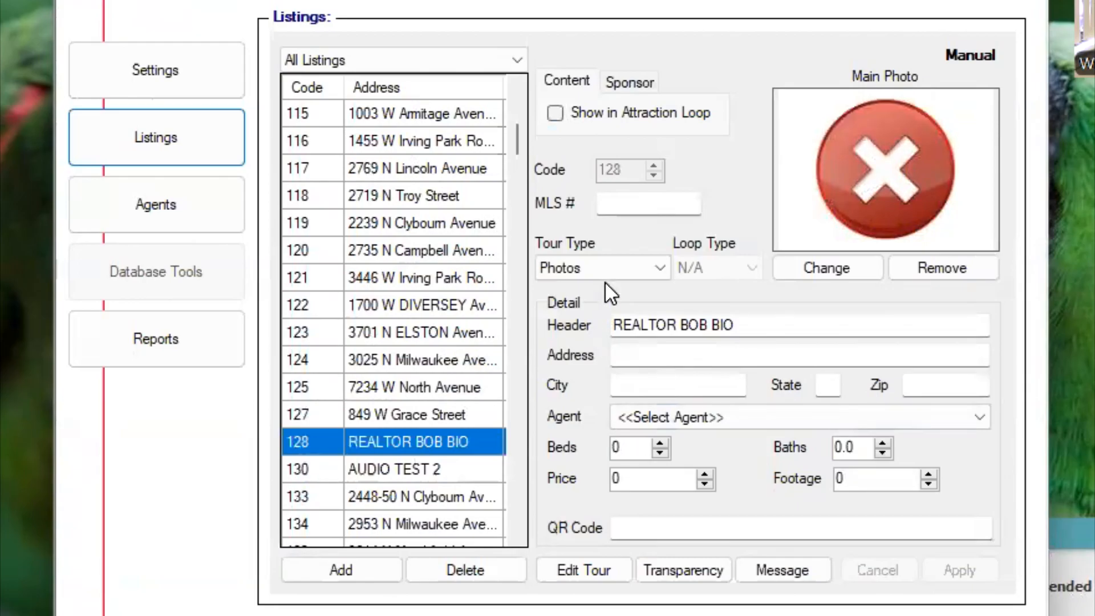
- Turn on Show in Attraction Loop for the REALTOR BOB BIO listing and set its sponsor interval to play every 90 minutes
click(751, 326)
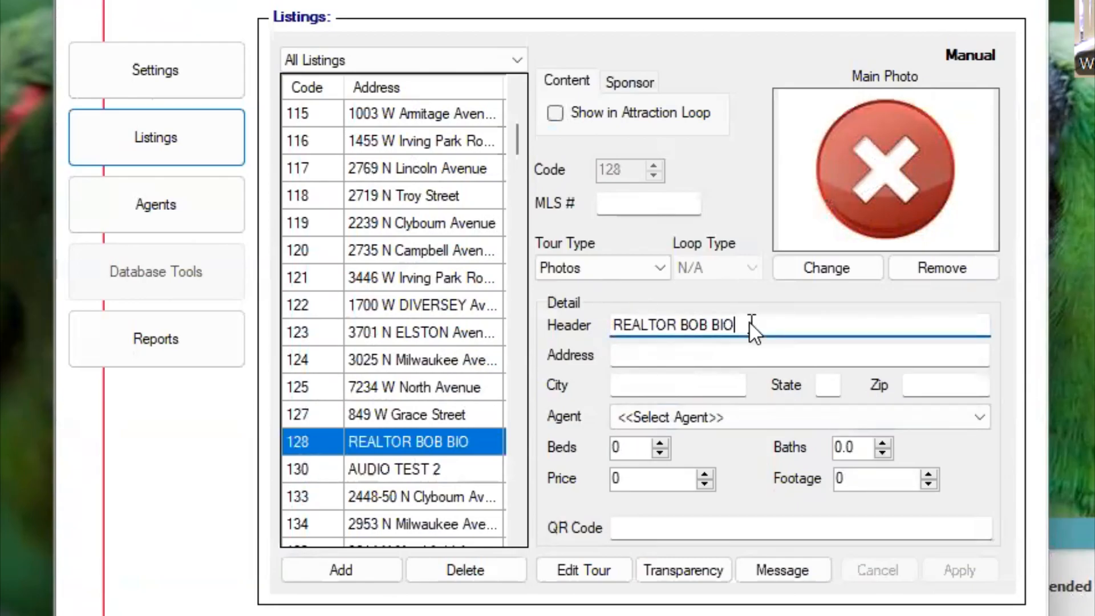
click(629, 82)
click(573, 84)
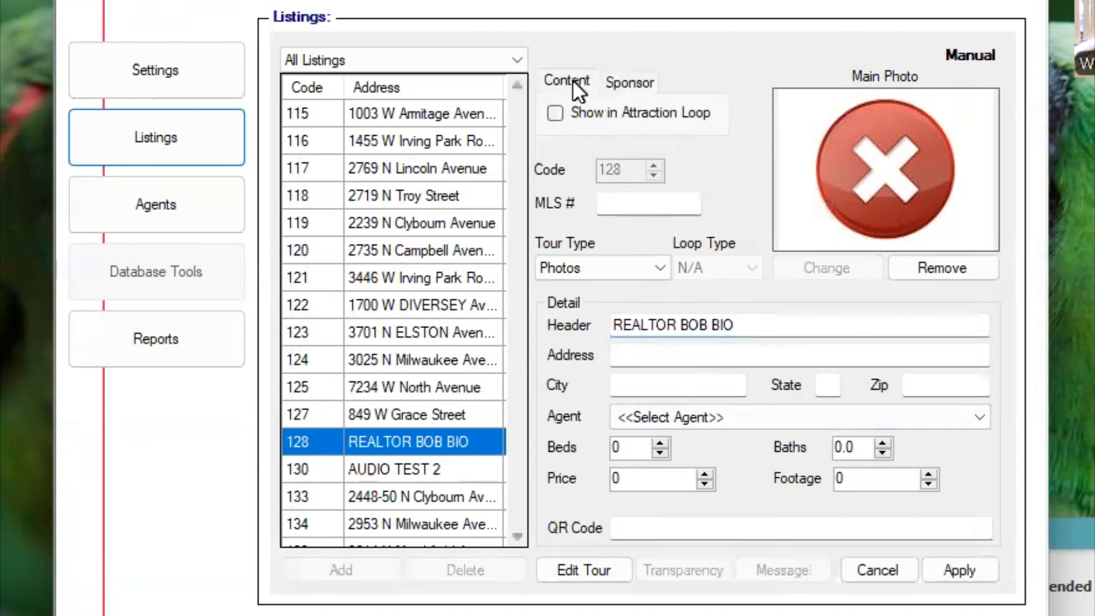
click(555, 113)
click(624, 82)
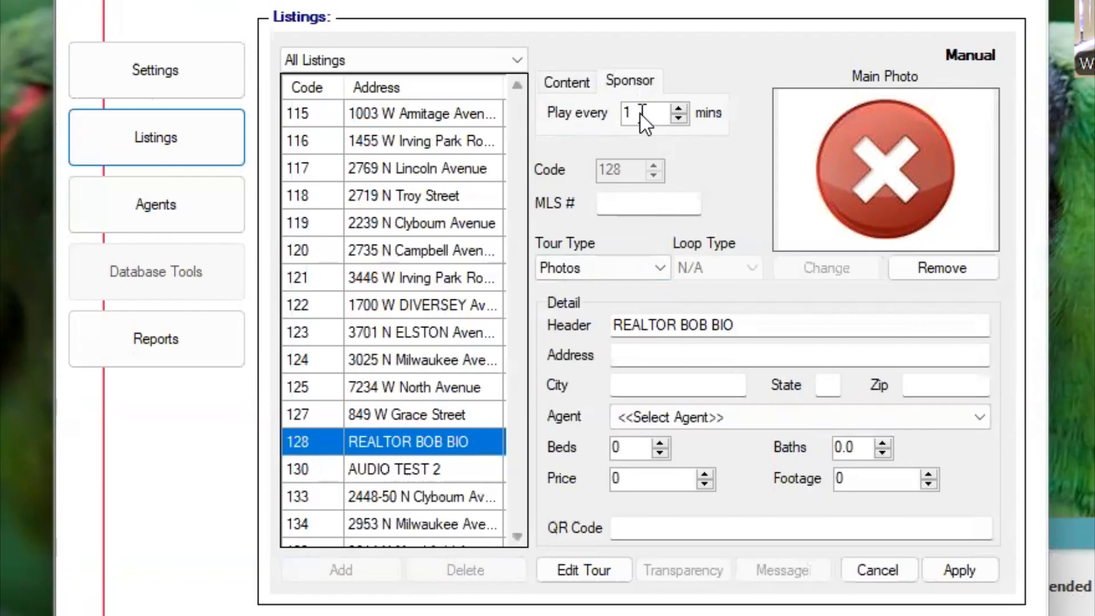
drag(641, 114, 593, 109)
text(90)
click(577, 81)
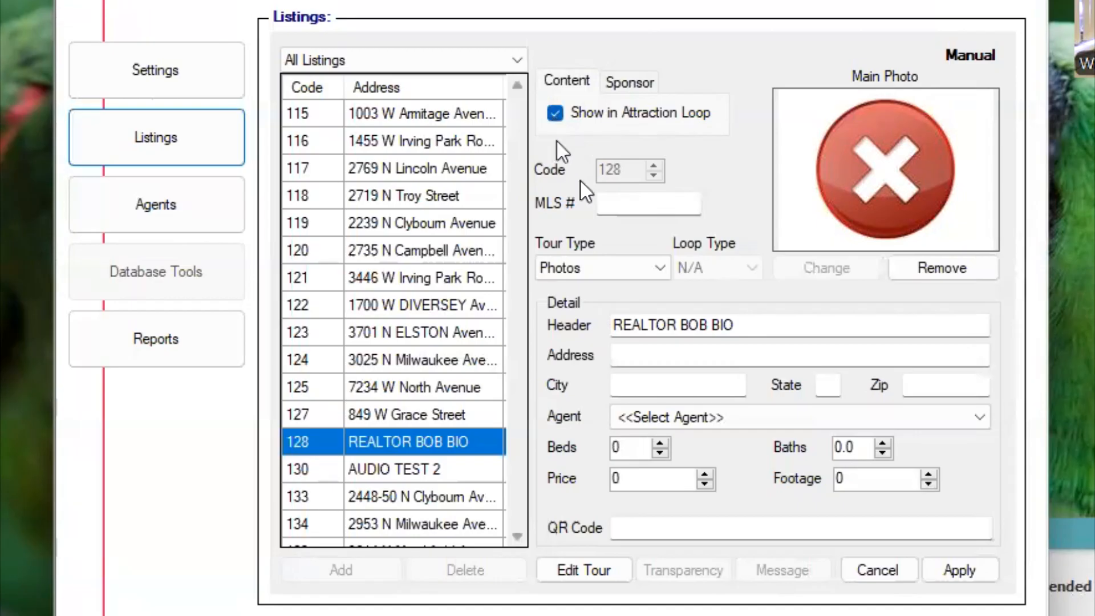
- Set the tour type of the REALTOR BOB BIO listing to Full Screen Photo and save the change
click(660, 269)
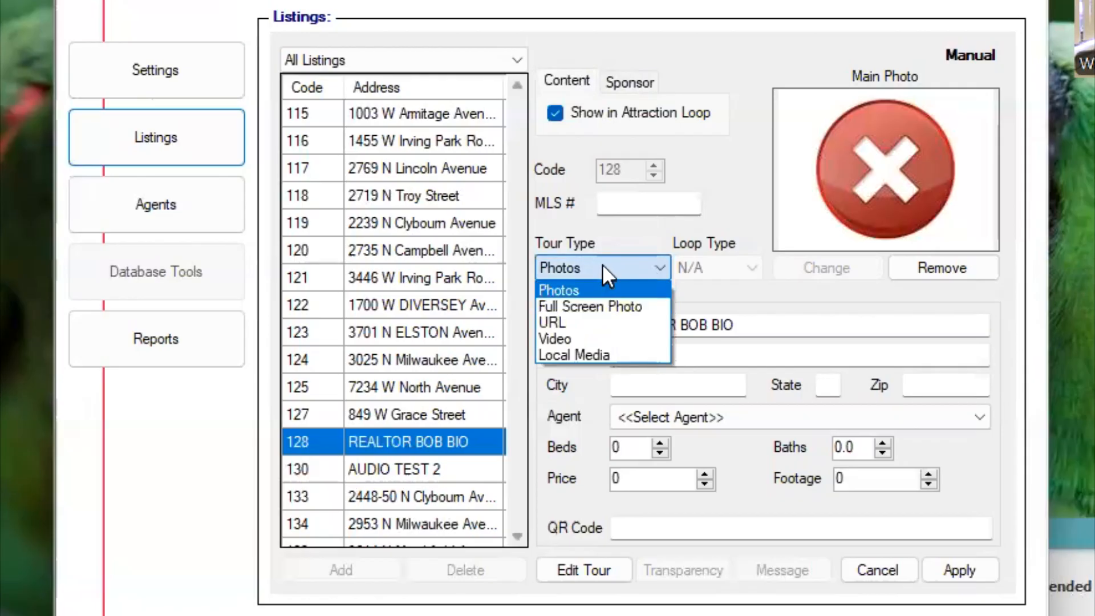
click(655, 259)
click(655, 260)
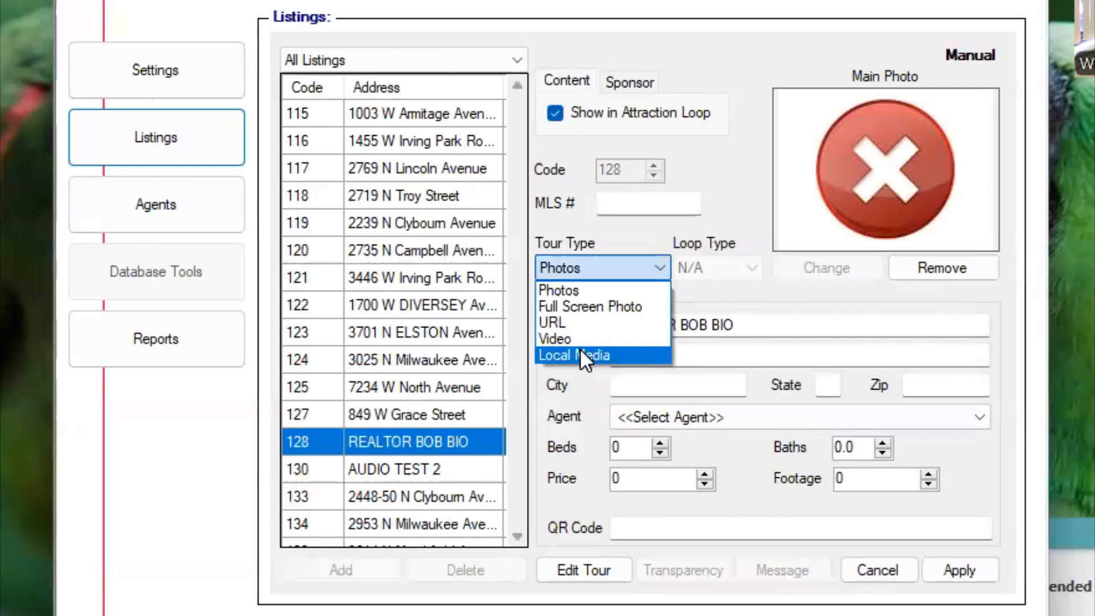
click(595, 305)
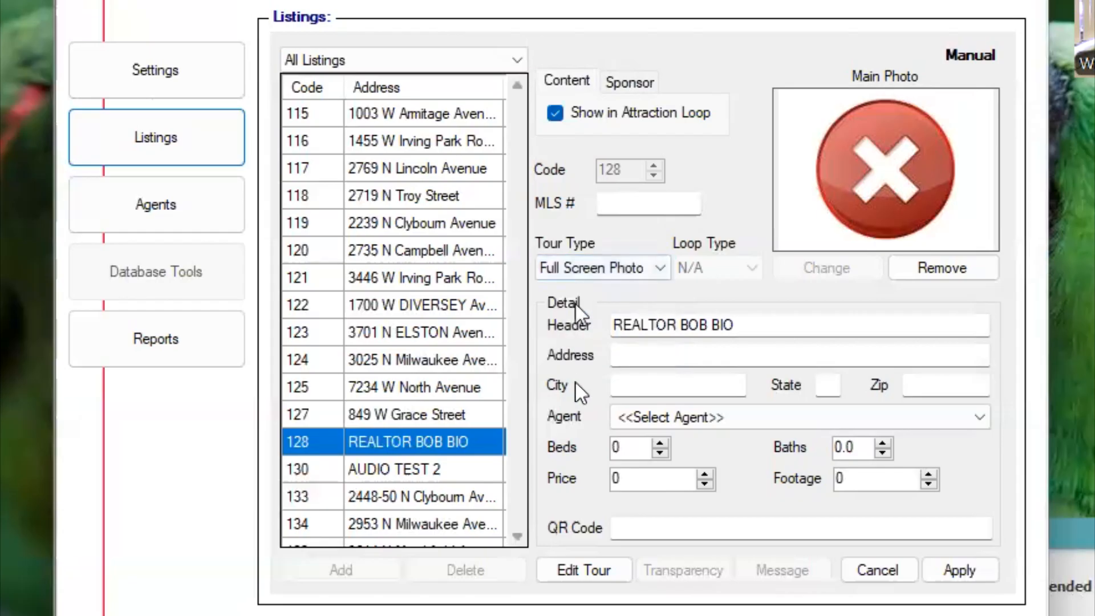
click(963, 571)
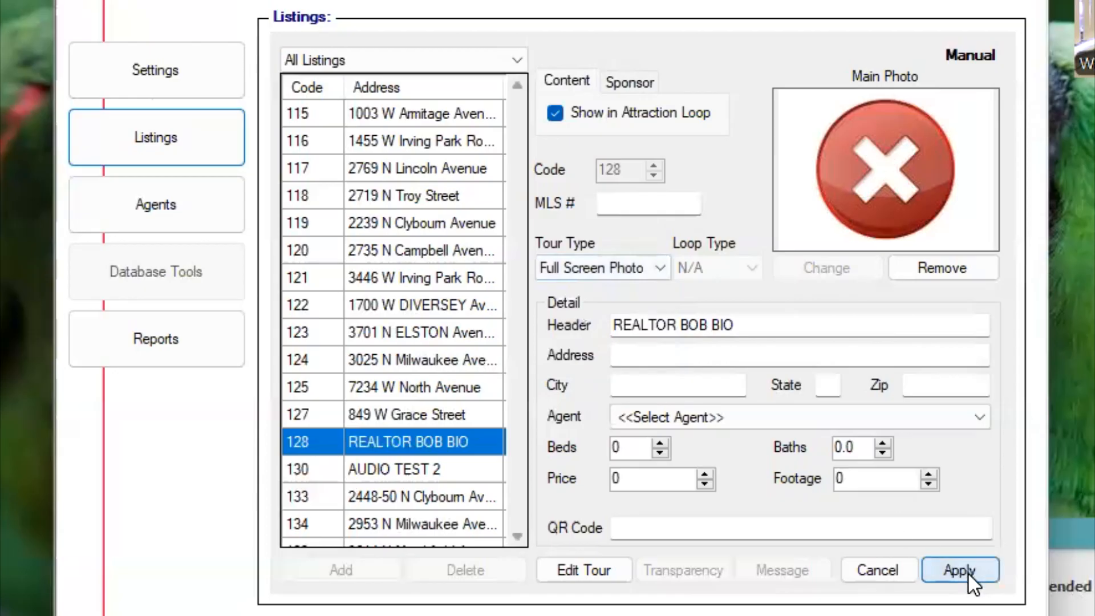
click(669, 345)
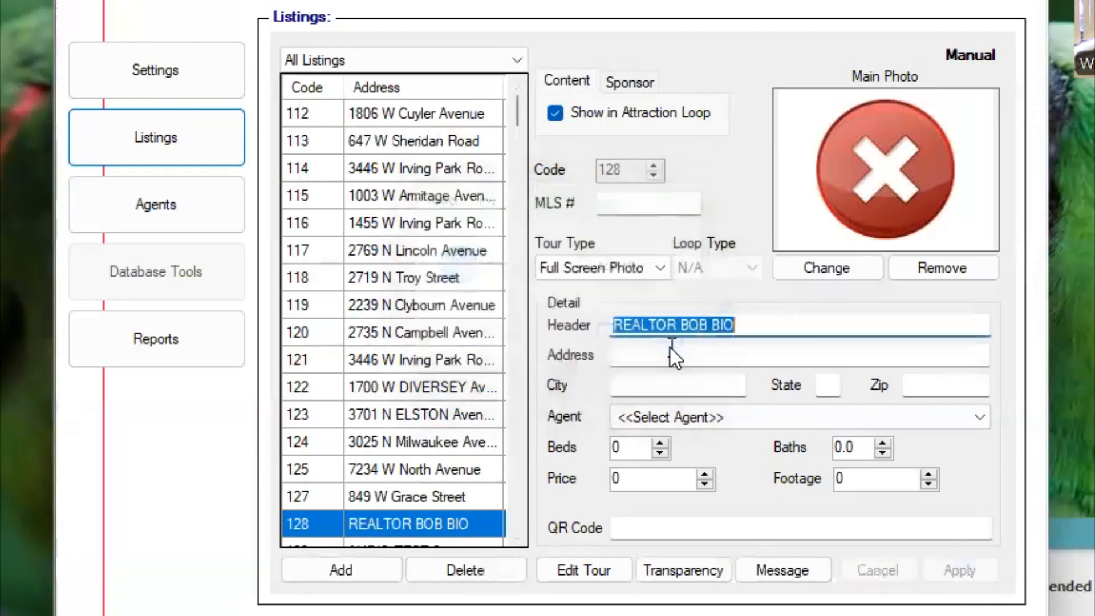
- Open the listing's tour for editing, load 501 Palm Coast Pest Control.wav from the ReMax Select Sponsors folder as its audio, and stop the playback
click(569, 566)
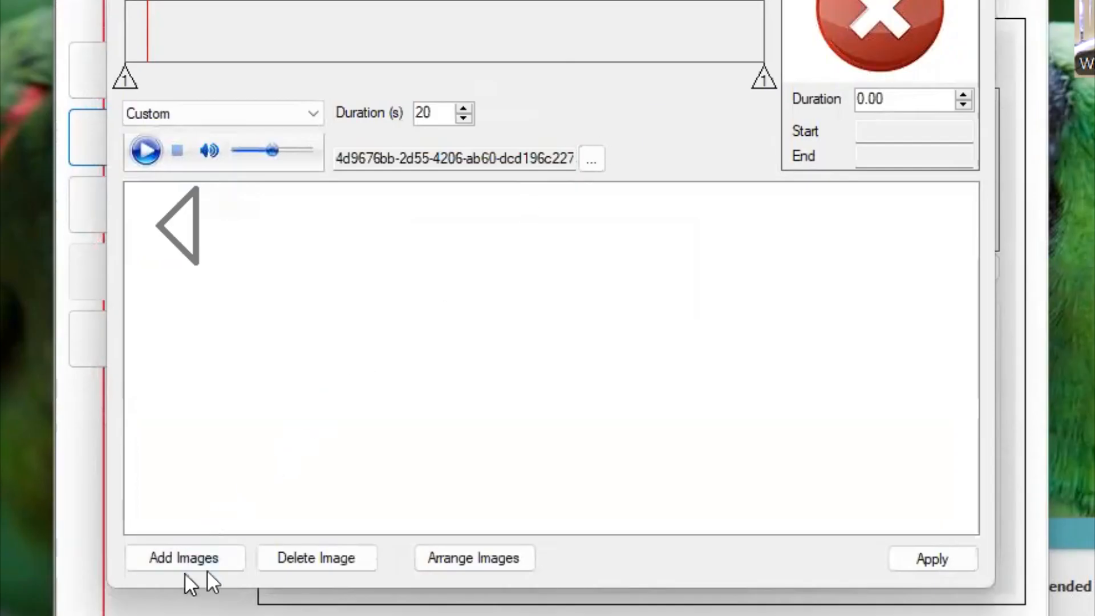
click(592, 160)
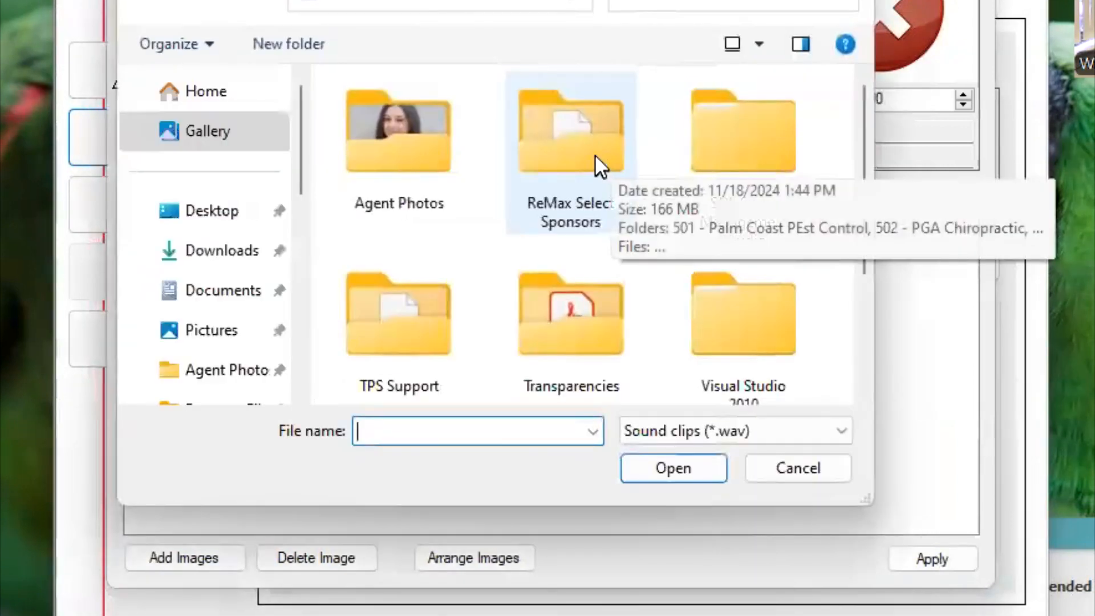
double_click(595, 157)
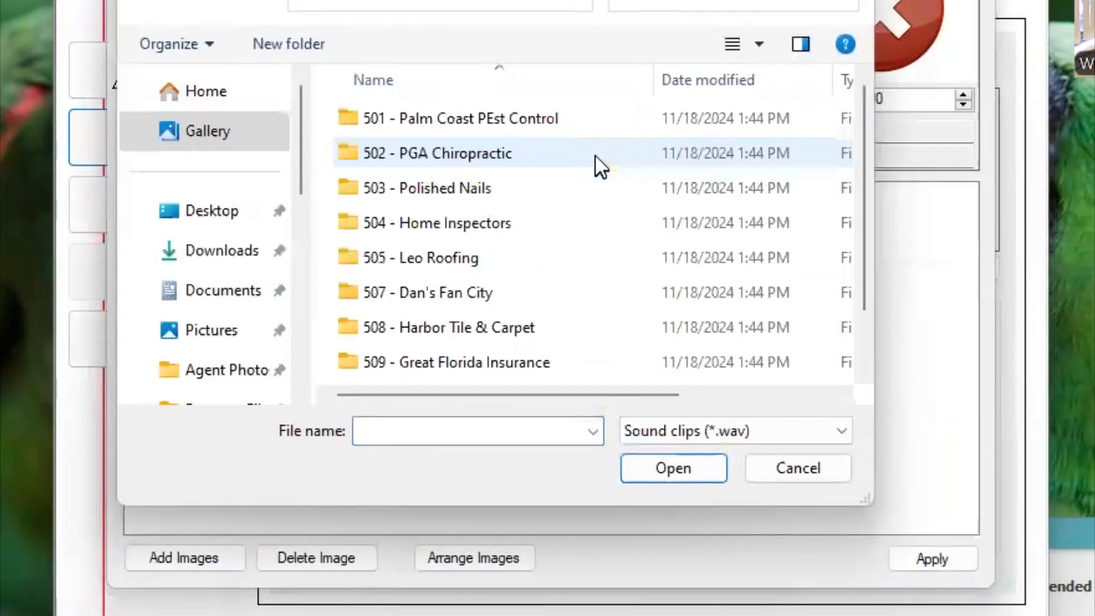
double_click(452, 122)
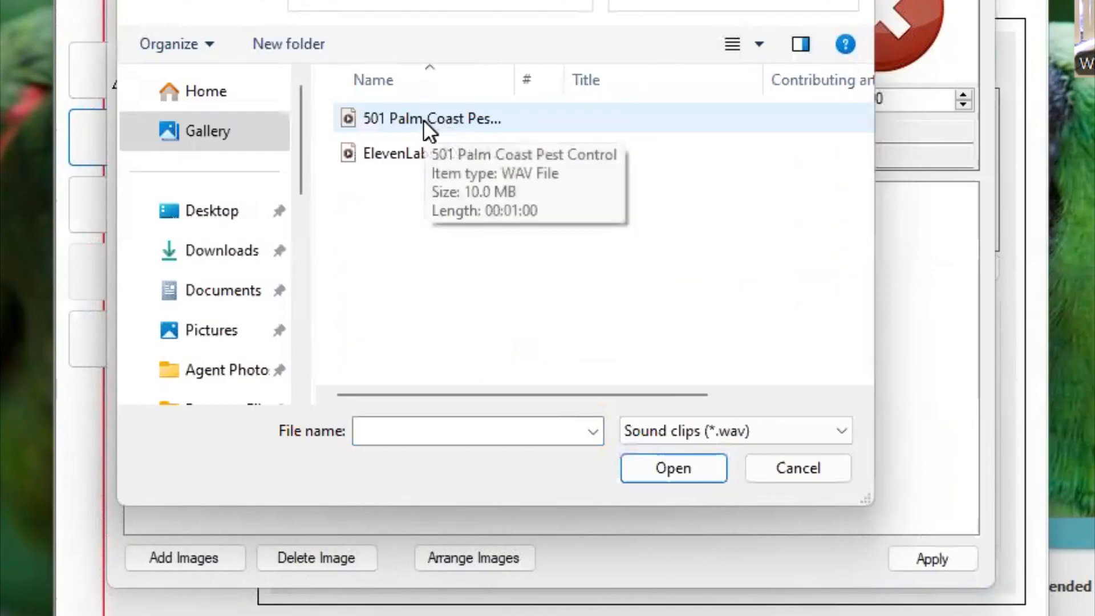
double_click(423, 119)
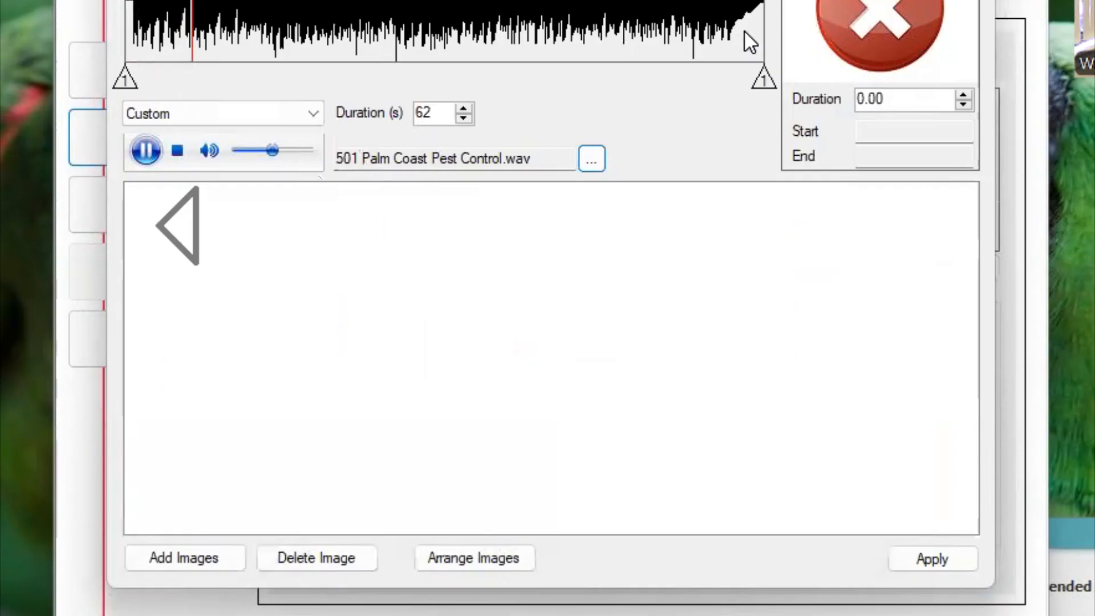
click(139, 145)
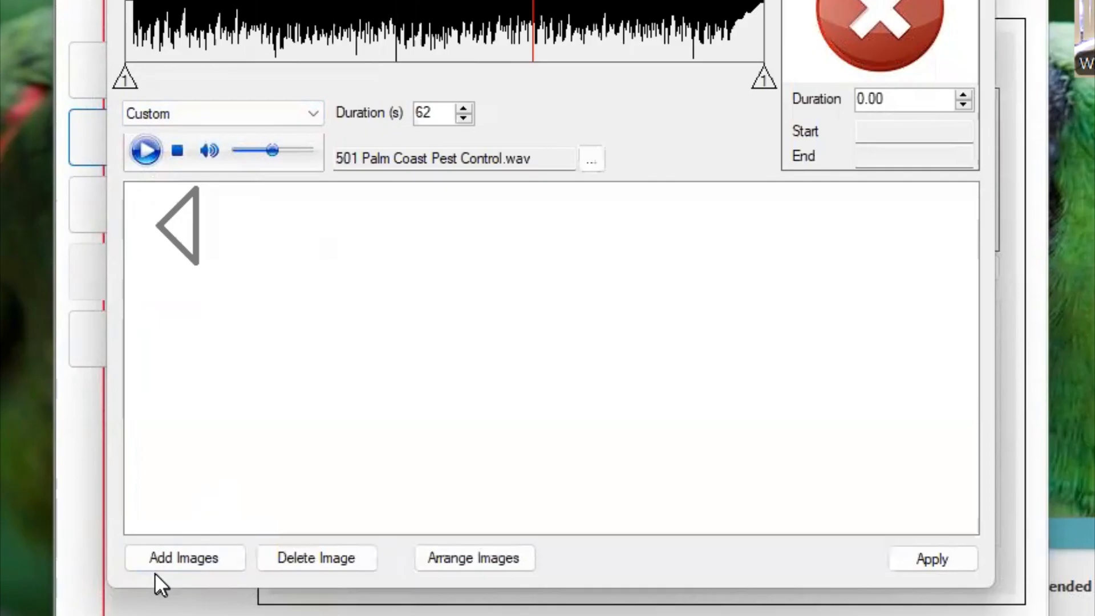
- Add the Realtor Bob 16-9 image from the Documents folder to the tour and save the tour
click(191, 564)
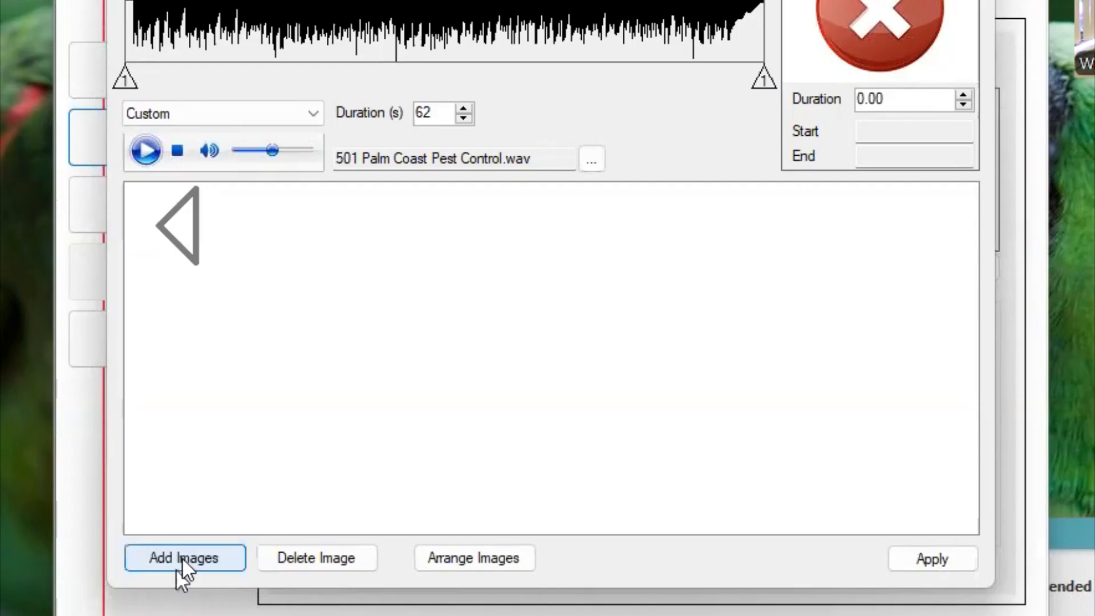
click(182, 557)
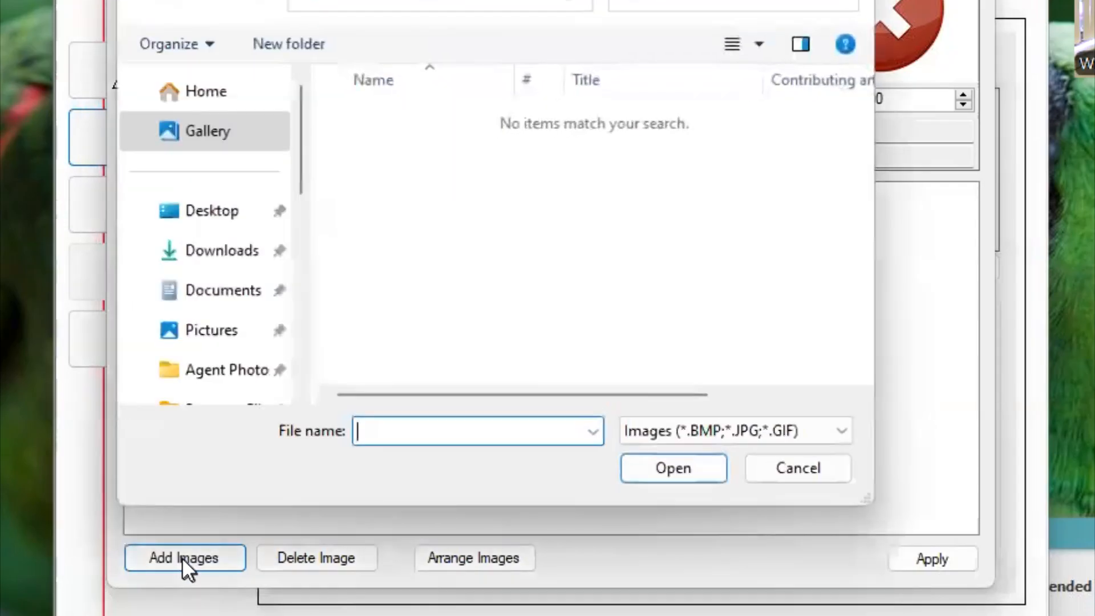
click(228, 288)
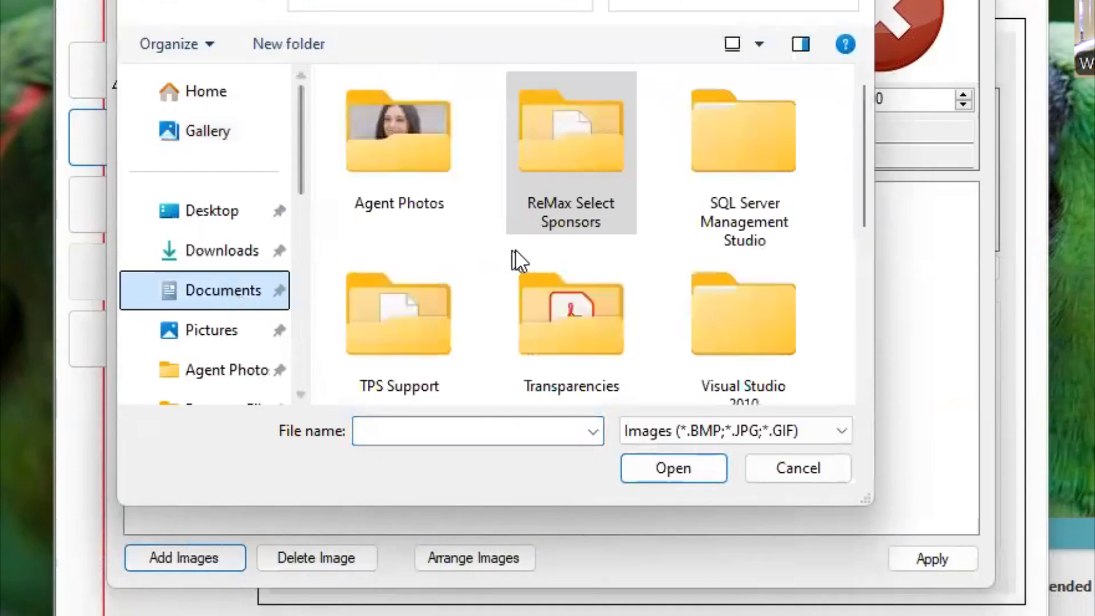
scroll(489, 281, down, 10)
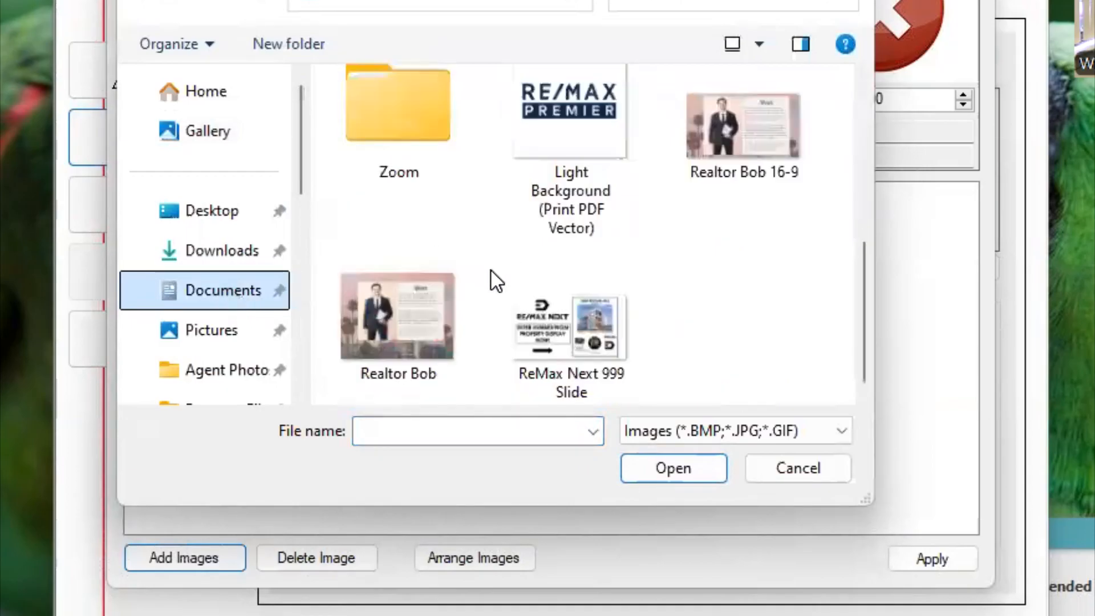
double_click(754, 145)
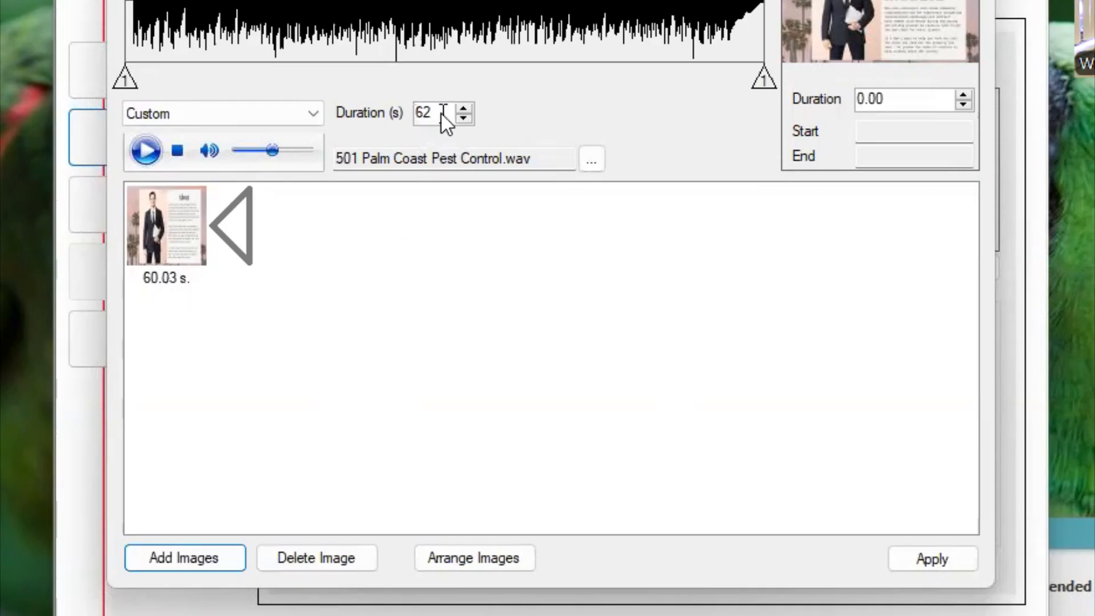
click(925, 553)
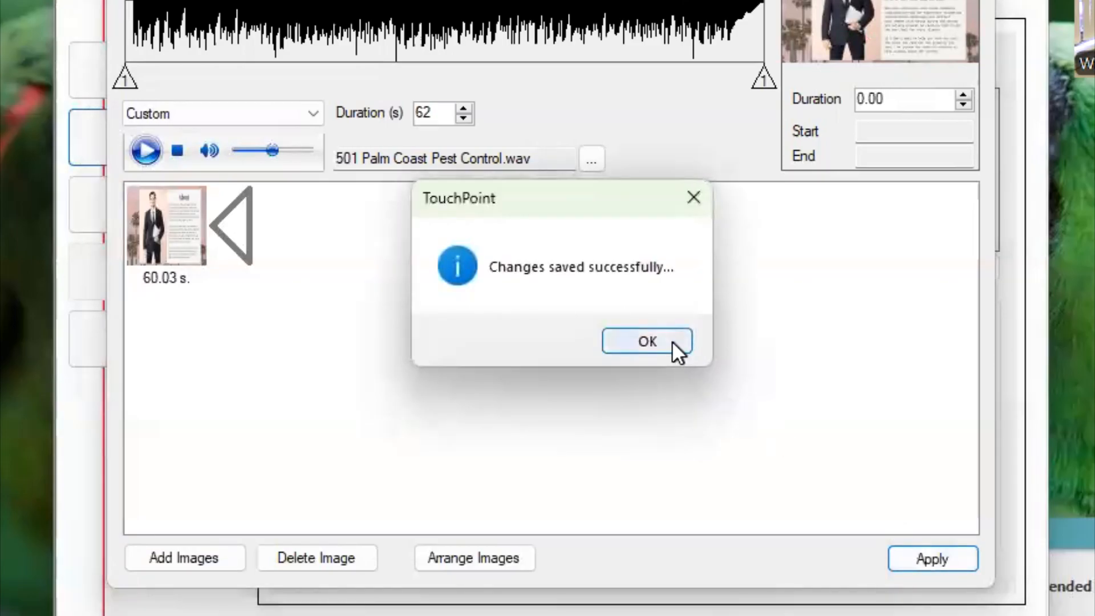
click(673, 342)
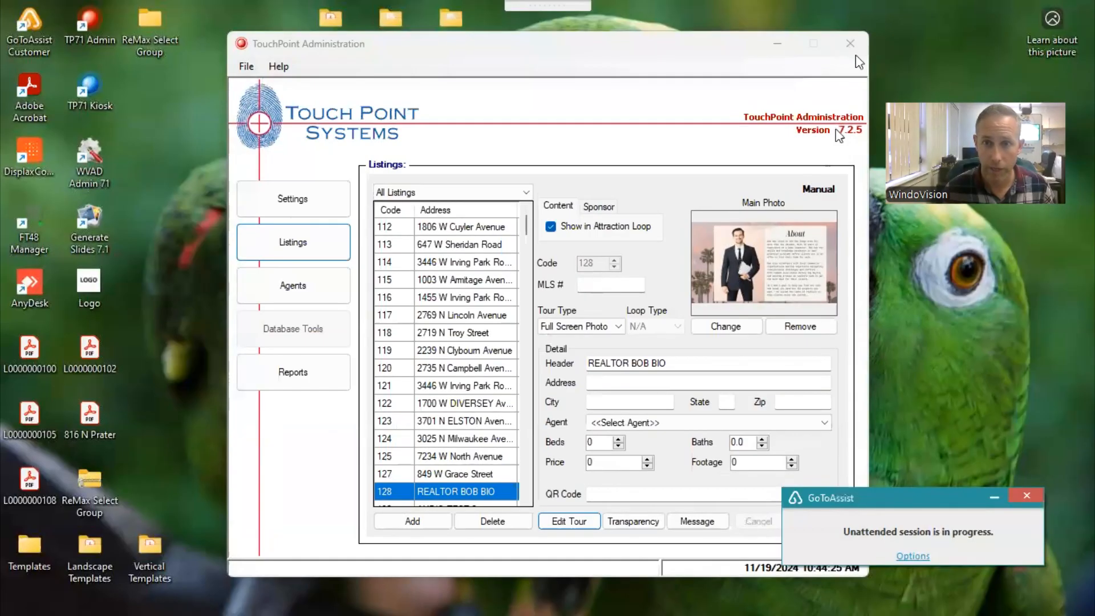
- Close TouchPoint Administration, then generate the slides with Generate Slides 7.1 without regenerating all of them, and close the generator
click(852, 47)
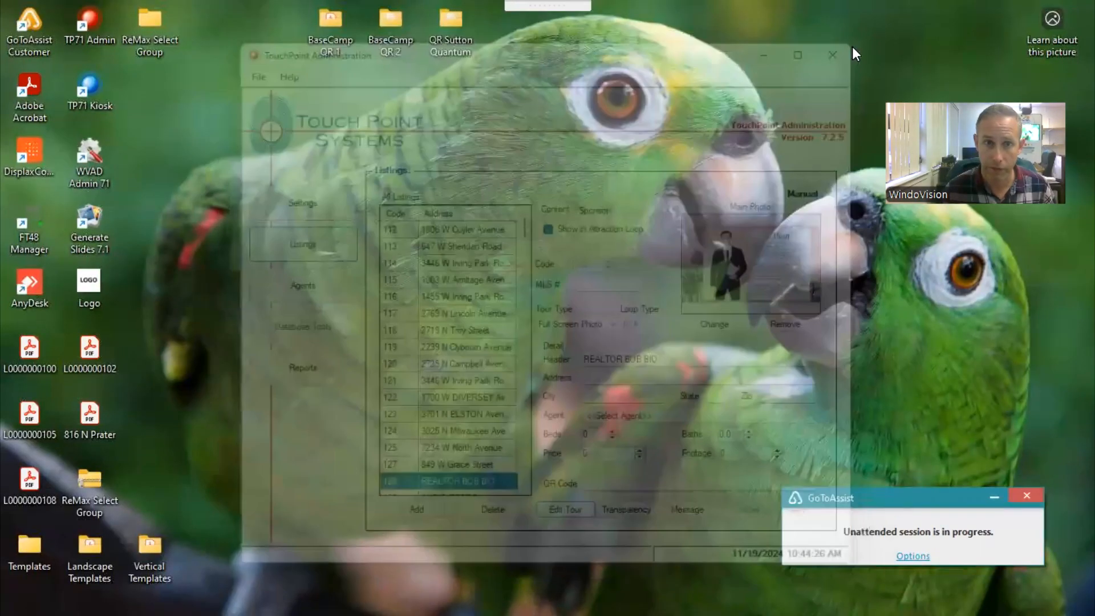
double_click(91, 218)
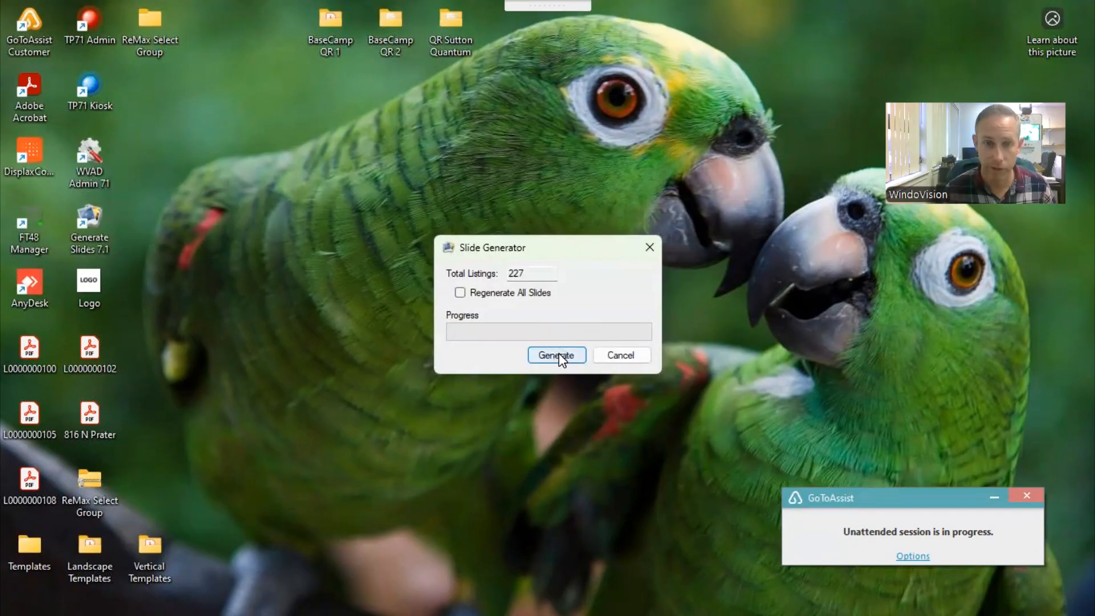
click(558, 355)
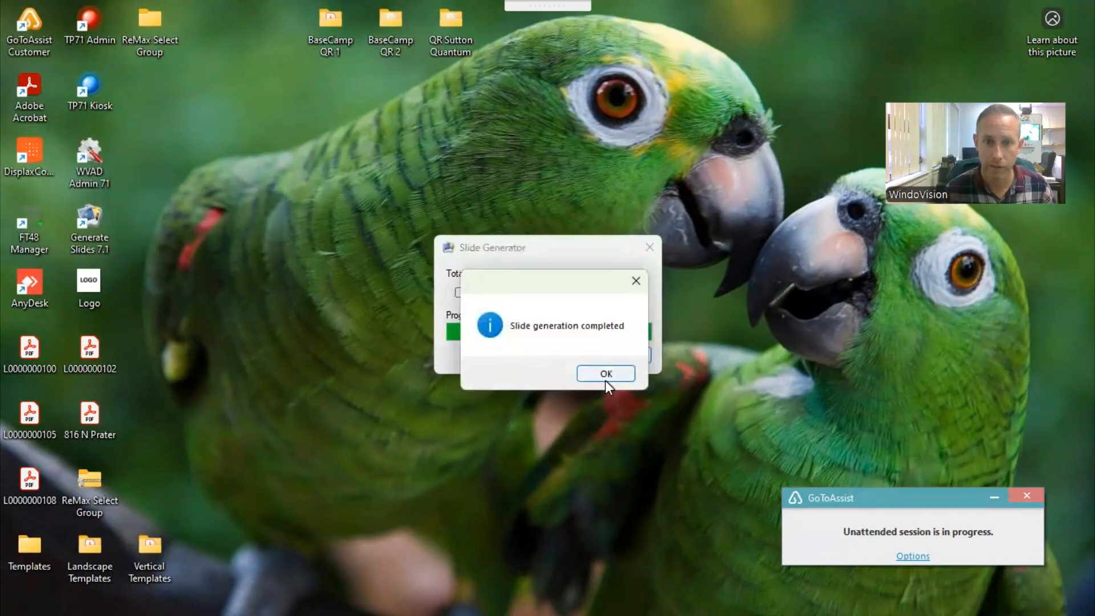
click(604, 374)
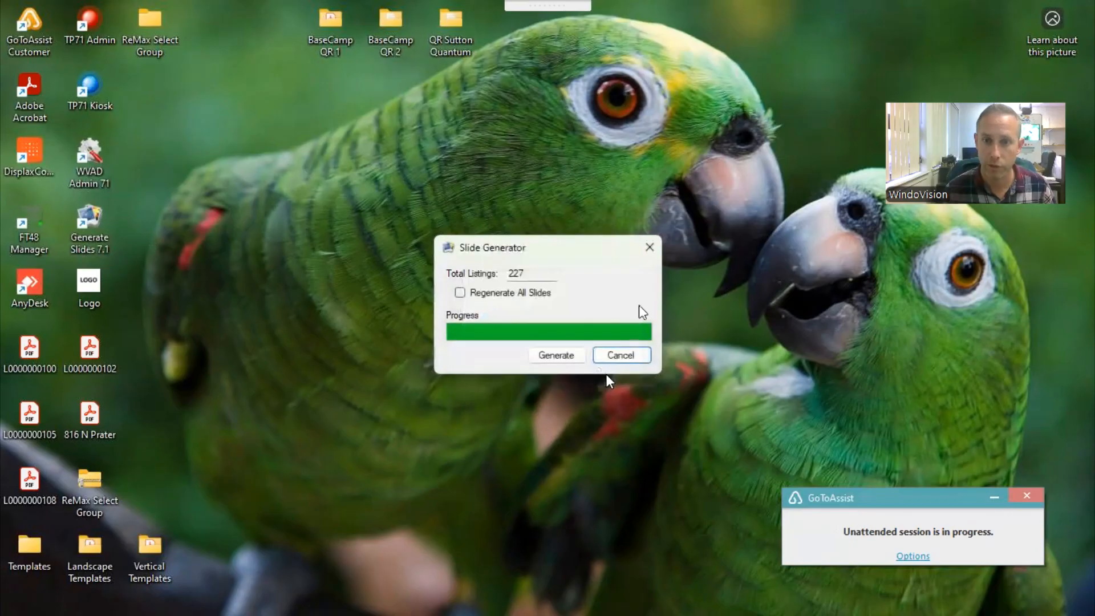
click(650, 247)
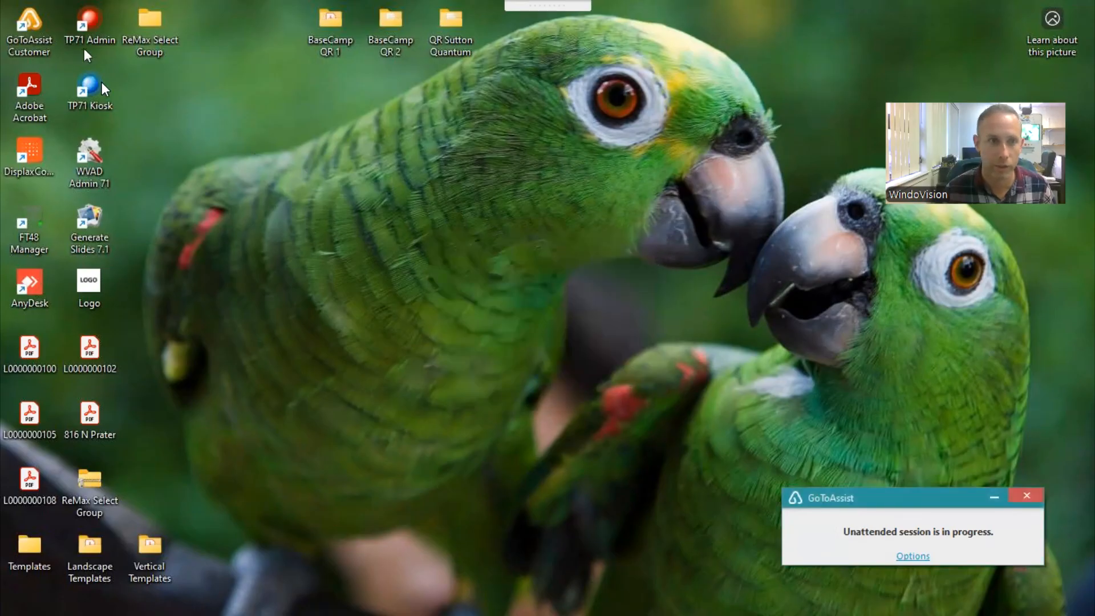
- Launch the TP71 Kiosk and enter the first digits, 12, of the listing code
double_click(103, 85)
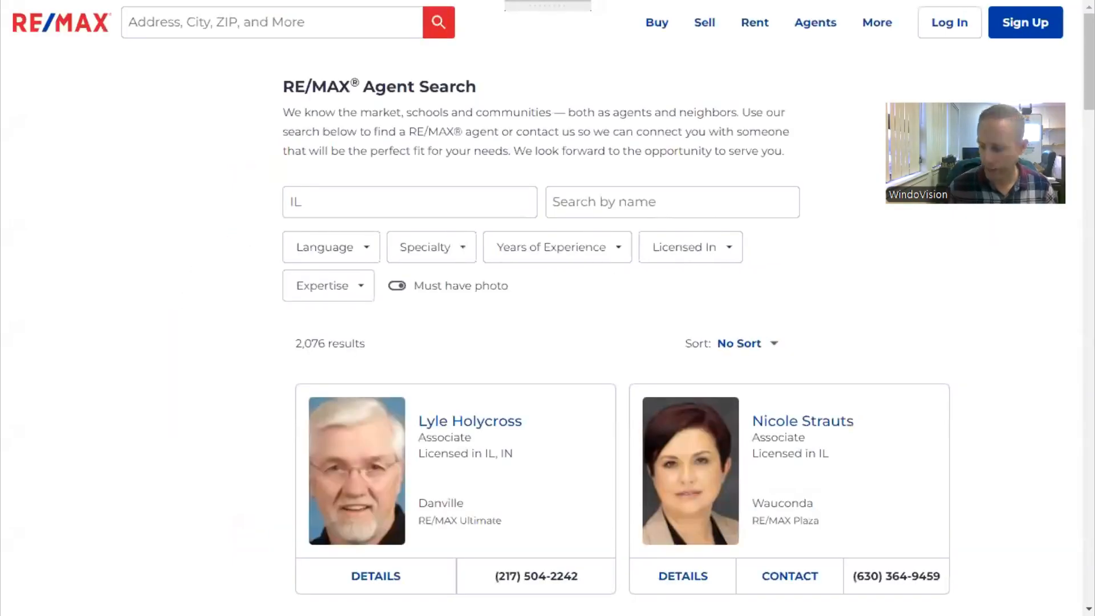
text(12)
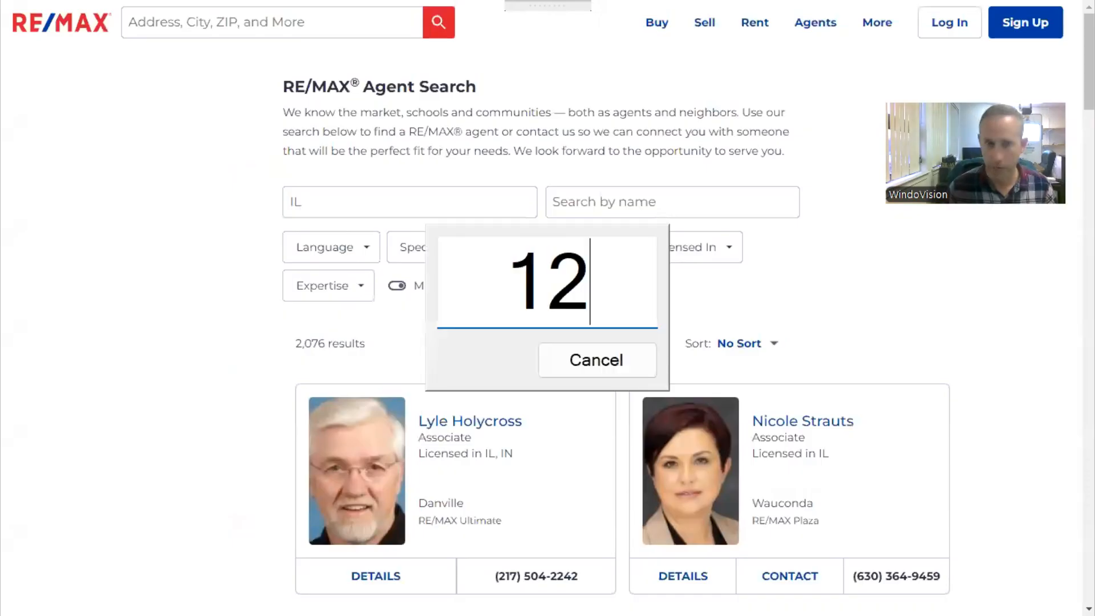